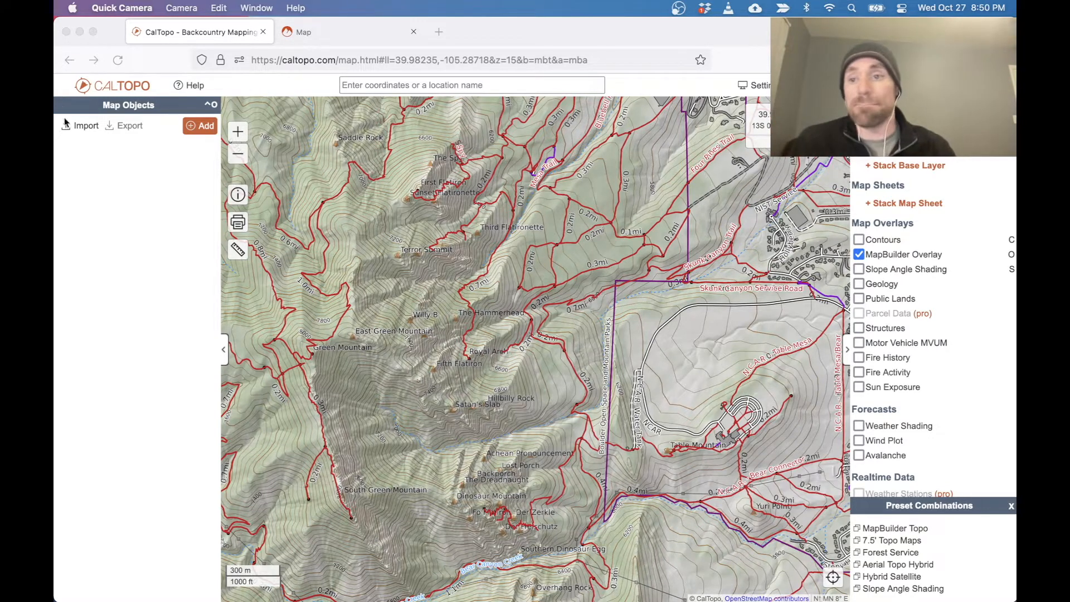
# Import the Longs Peak! Cables track from Longs_Peak_Cables.gpx in the Downloads folder into the map.
pyautogui.click(79, 128)
pyautogui.click(80, 128)
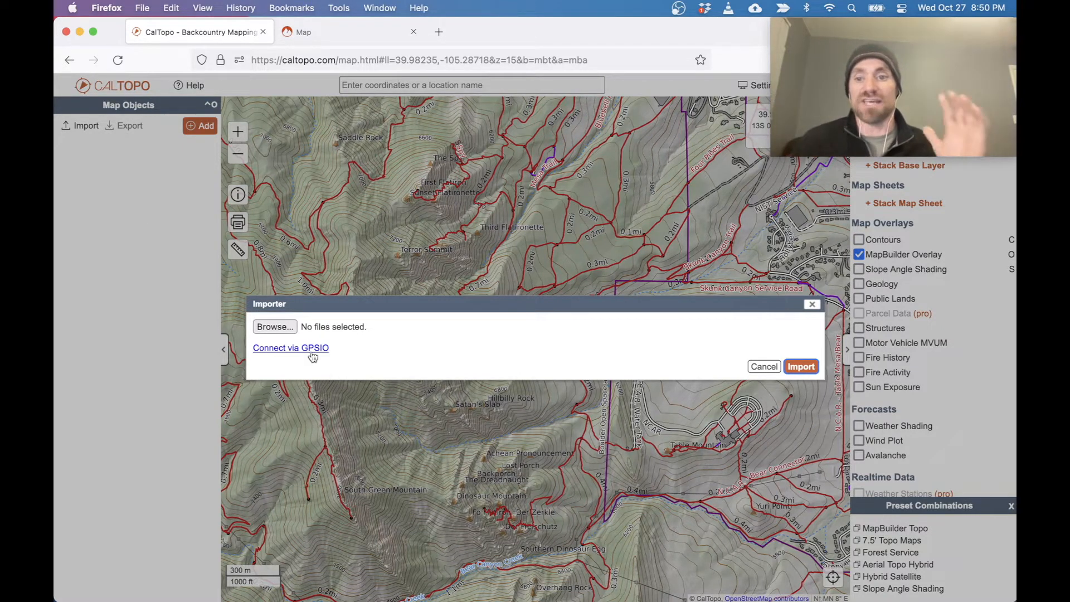
pyautogui.click(286, 327)
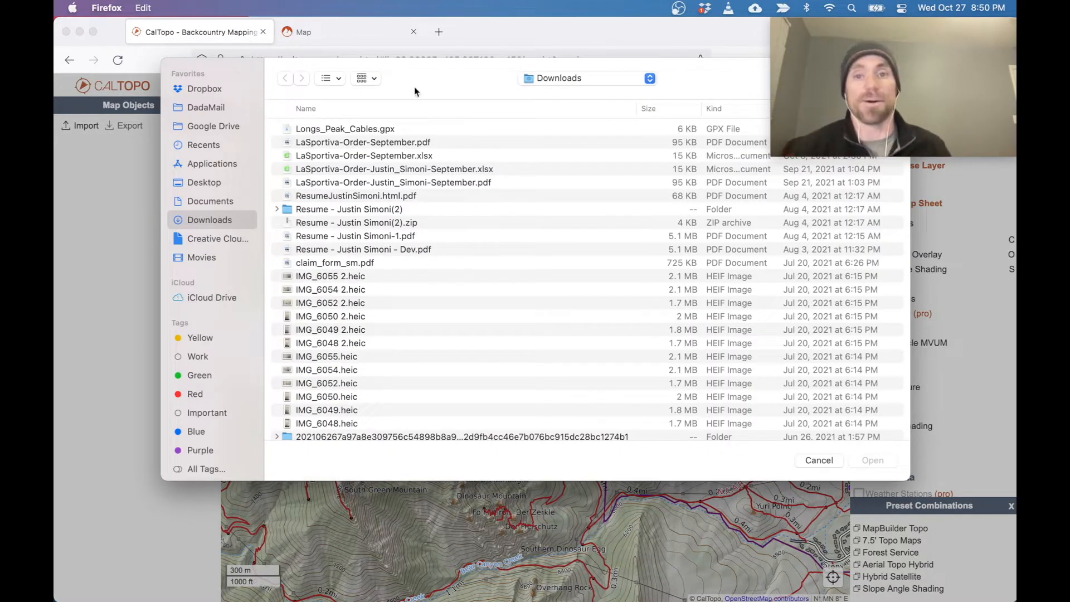
pyautogui.click(373, 129)
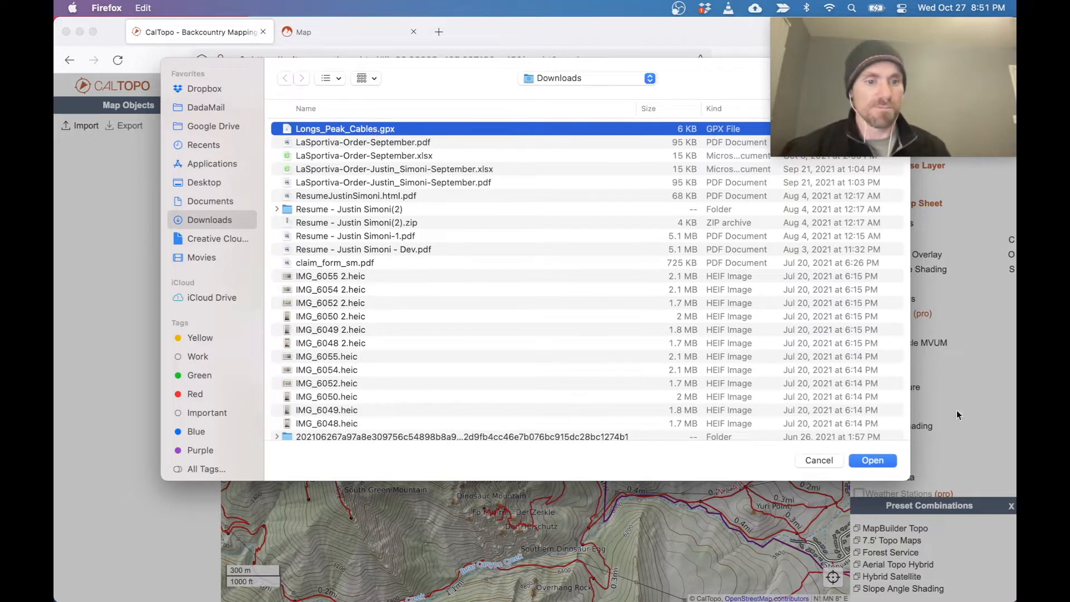
pyautogui.click(882, 461)
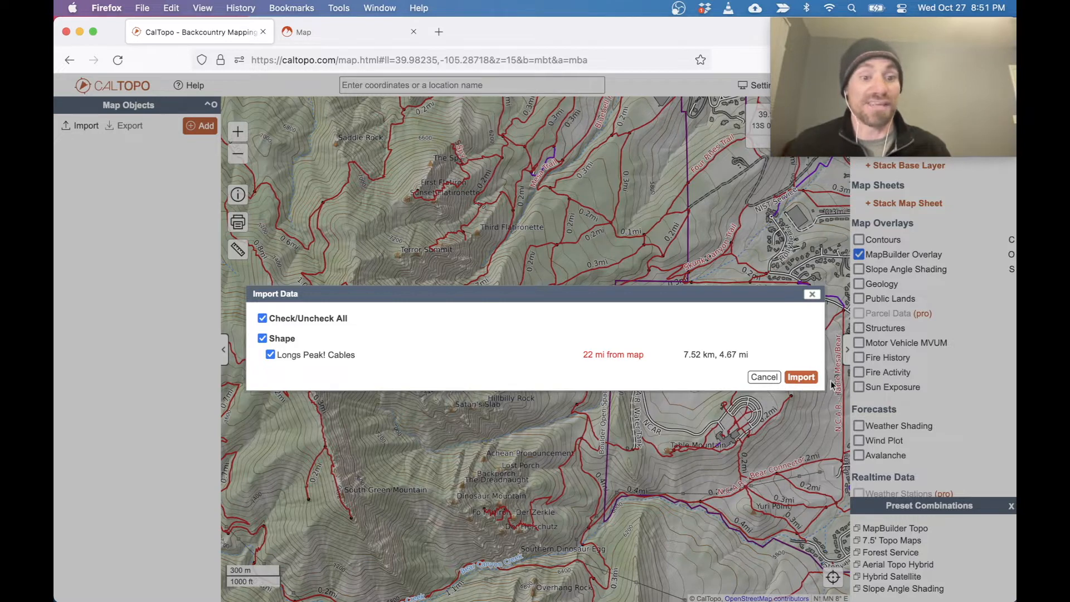
pyautogui.click(802, 378)
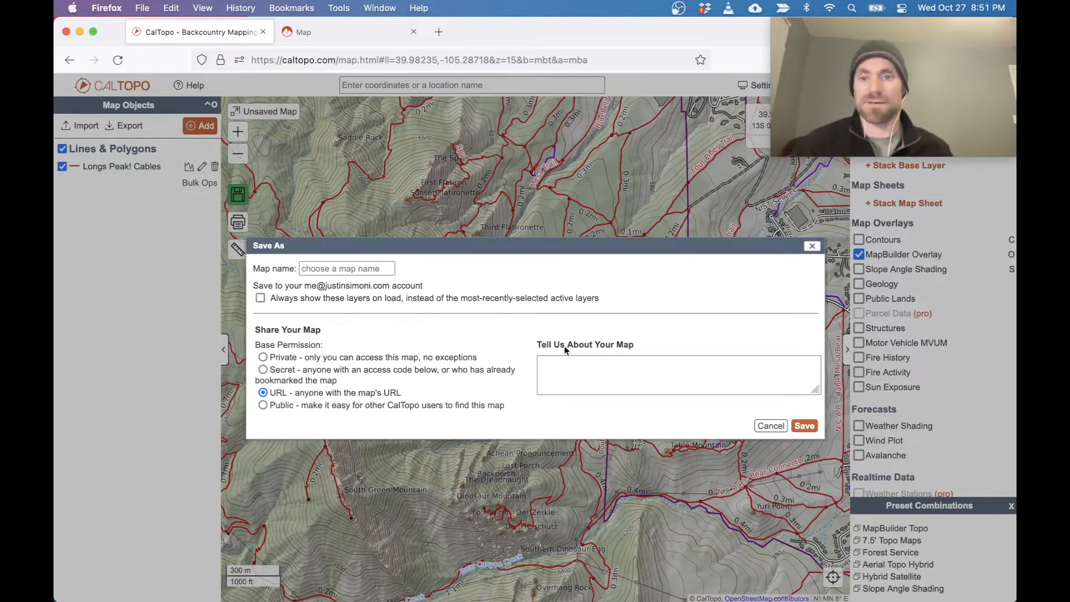
# Save the map as DEMO! with its base permission set to Public.
pyautogui.click(370, 268)
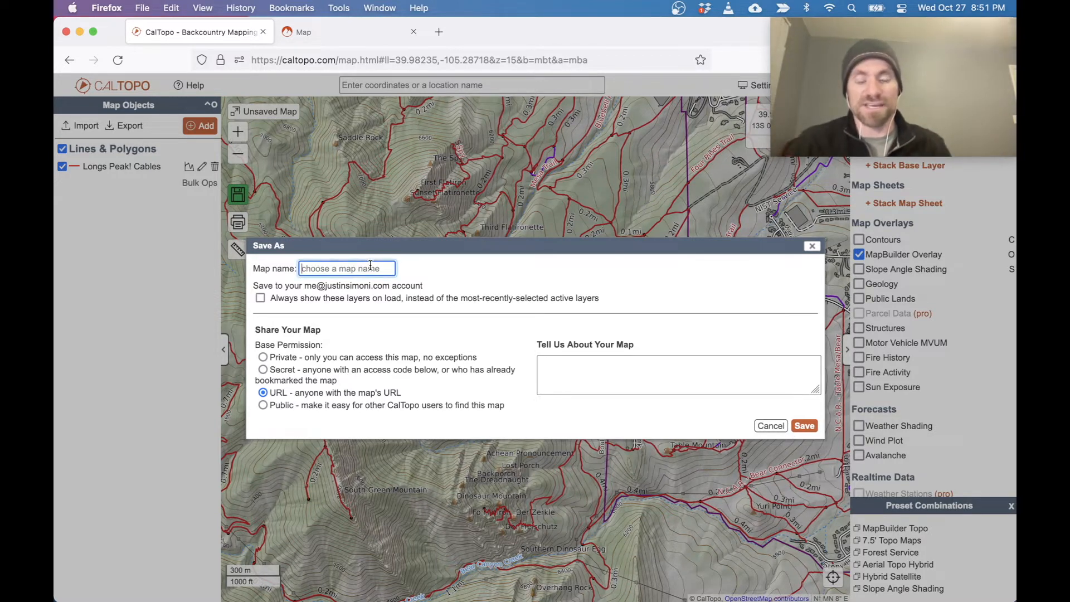
pyautogui.write('DEMO!')
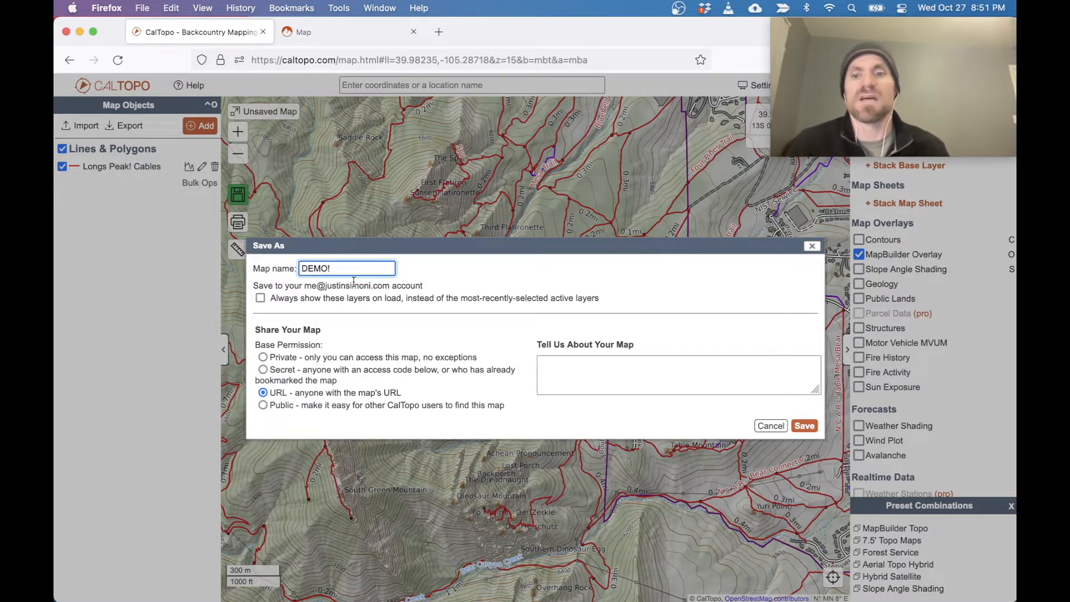
pyautogui.click(277, 411)
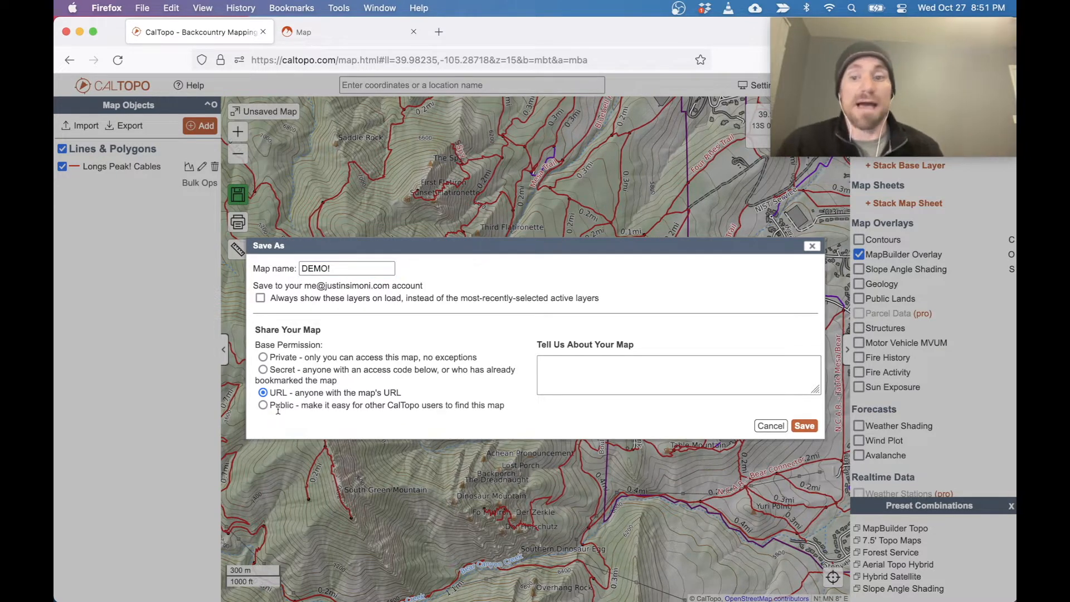
pyautogui.moveTo(258, 329); pyautogui.dragTo(320, 329)
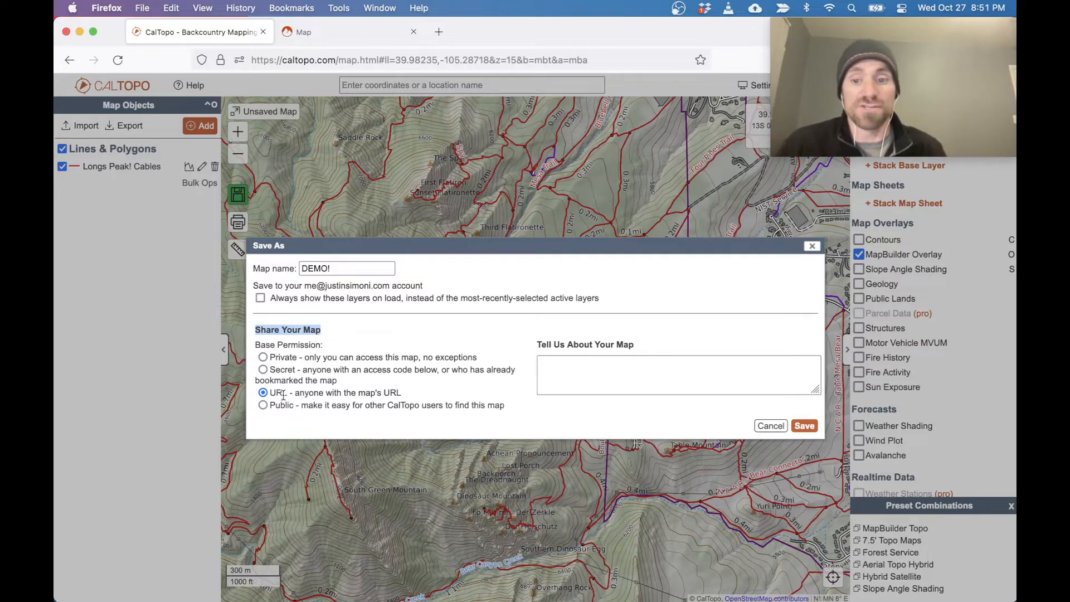
pyautogui.click(263, 405)
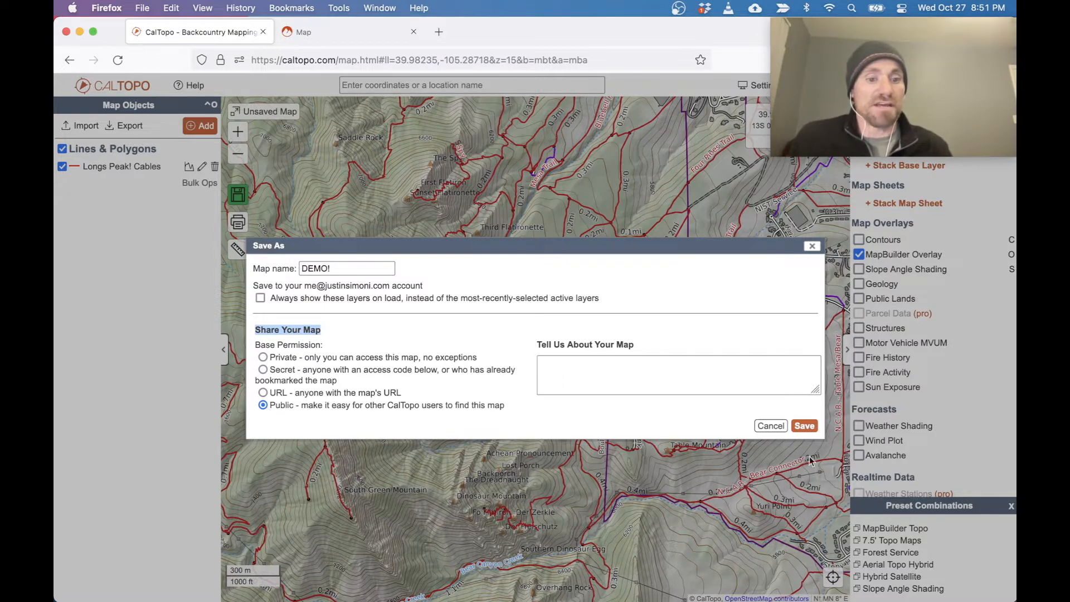
pyautogui.click(804, 426)
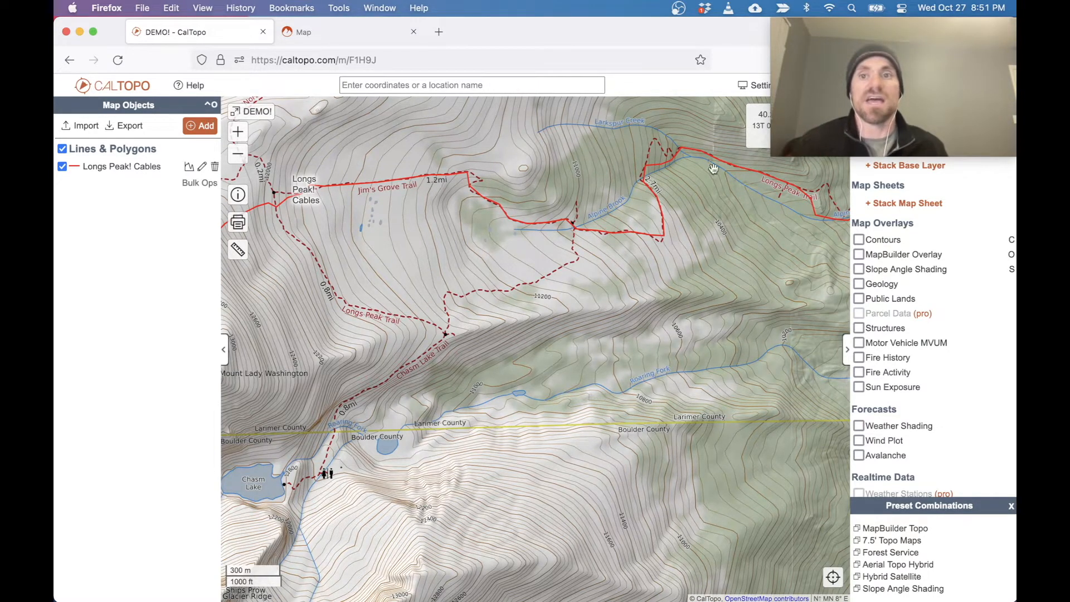
# Highlight the saved map's web address to examine its shareable link.
pyautogui.click(419, 62)
pyautogui.moveTo(419, 64); pyautogui.dragTo(234, 51)
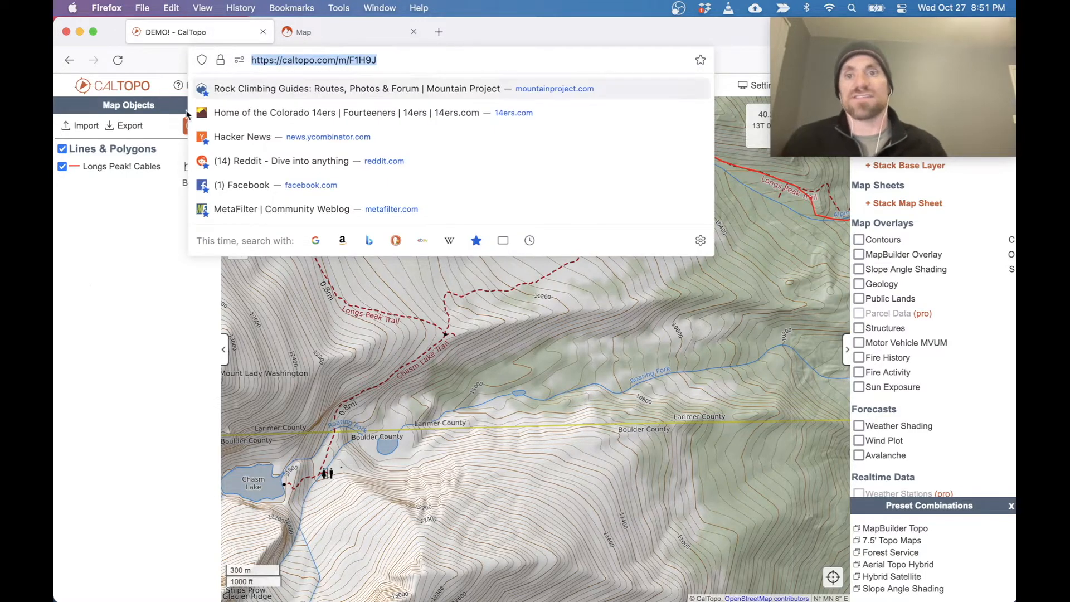
pyautogui.click(91, 286)
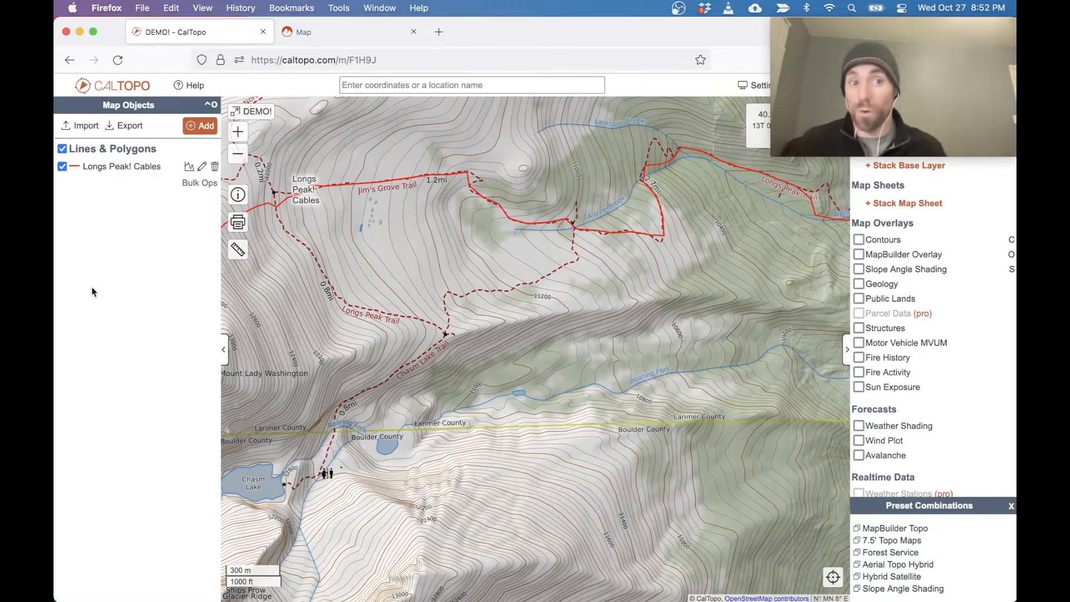
# Examine the full extent of the imported Longs Peak! Cables route, from the eastern trailhead to the Longs Peak summit.
pyautogui.click(238, 159)
pyautogui.click(238, 158)
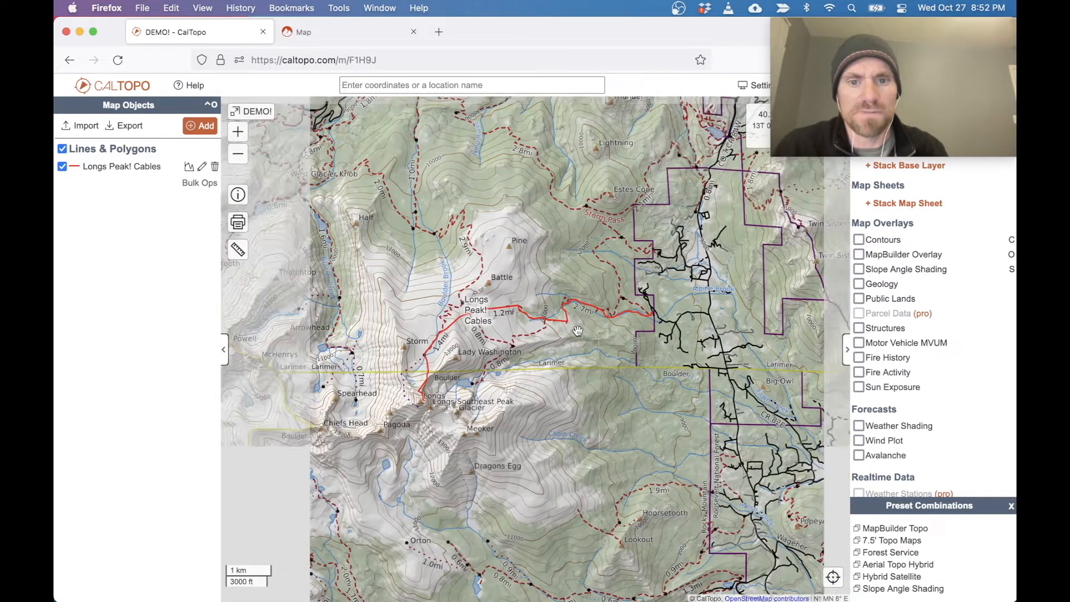
pyautogui.moveTo(565, 323); pyautogui.dragTo(560, 258)
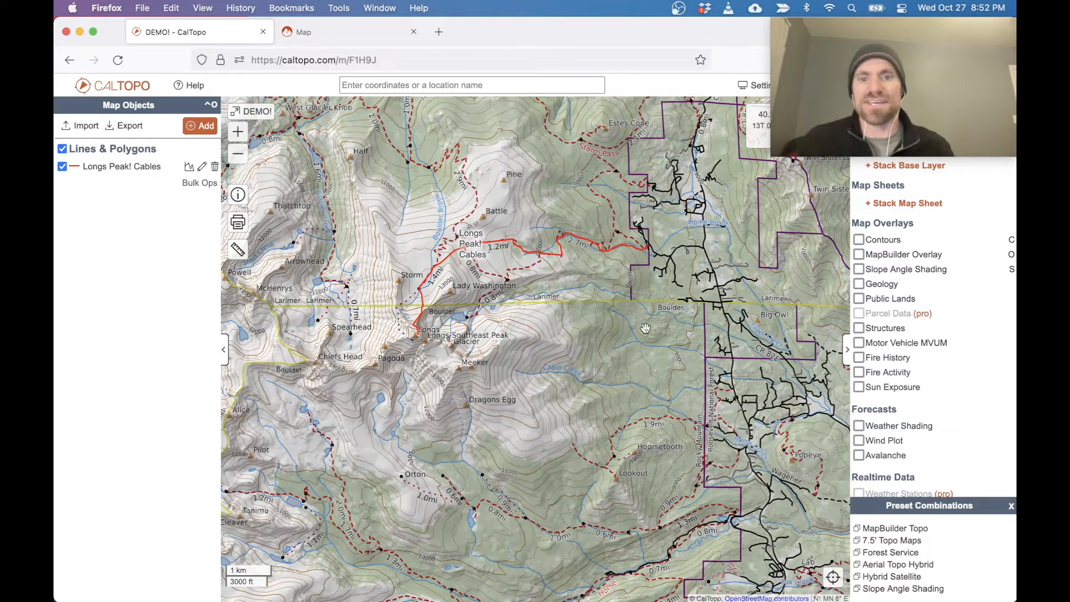
pyautogui.scroll(2, 546, 332)
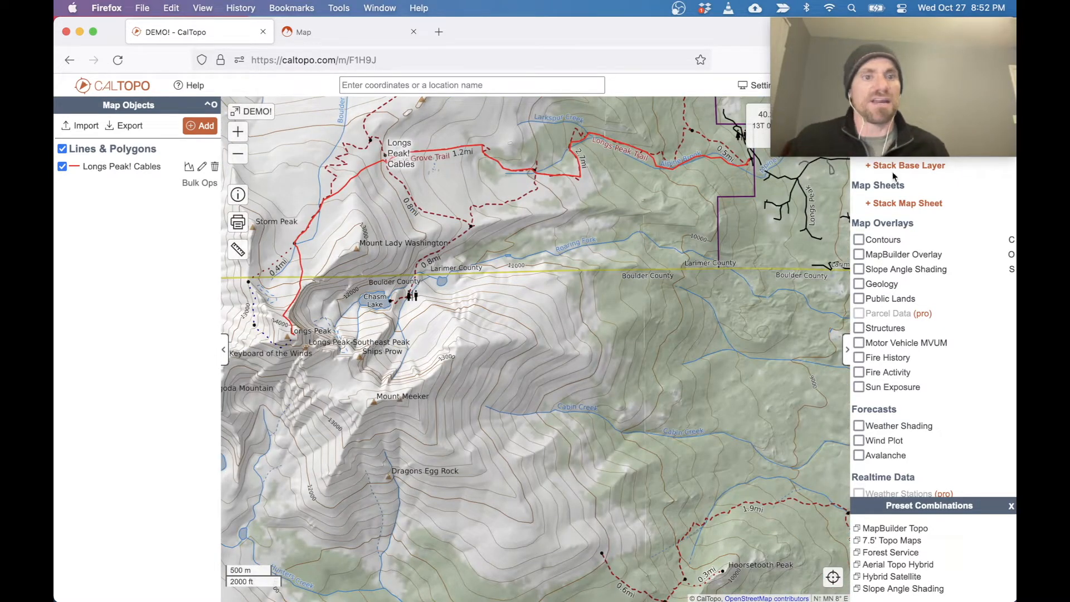
pyautogui.click(871, 126)
pyautogui.click(794, 255)
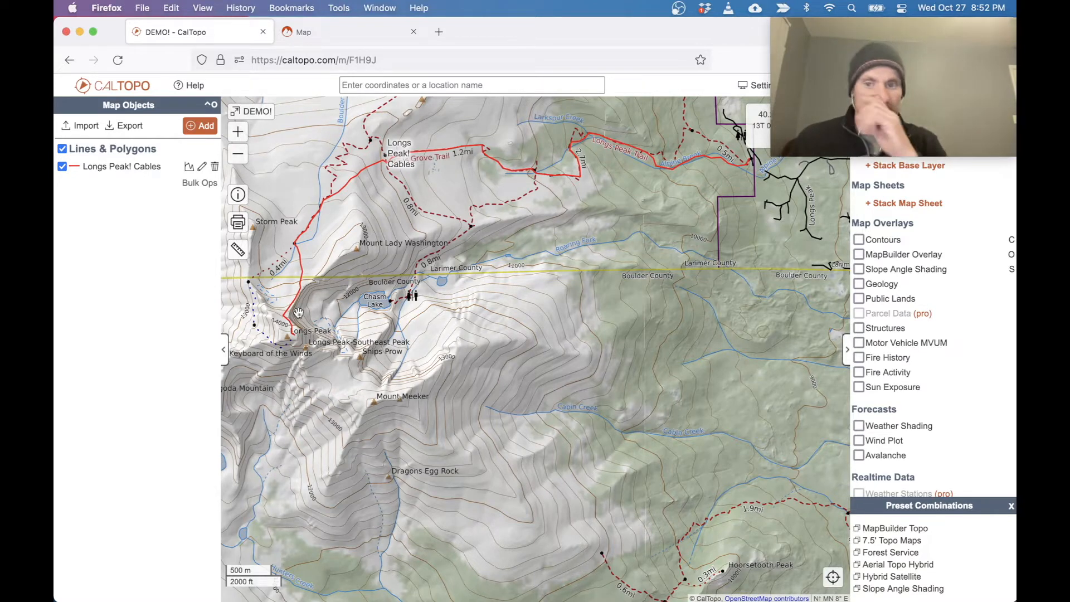
pyautogui.moveTo(296, 337)
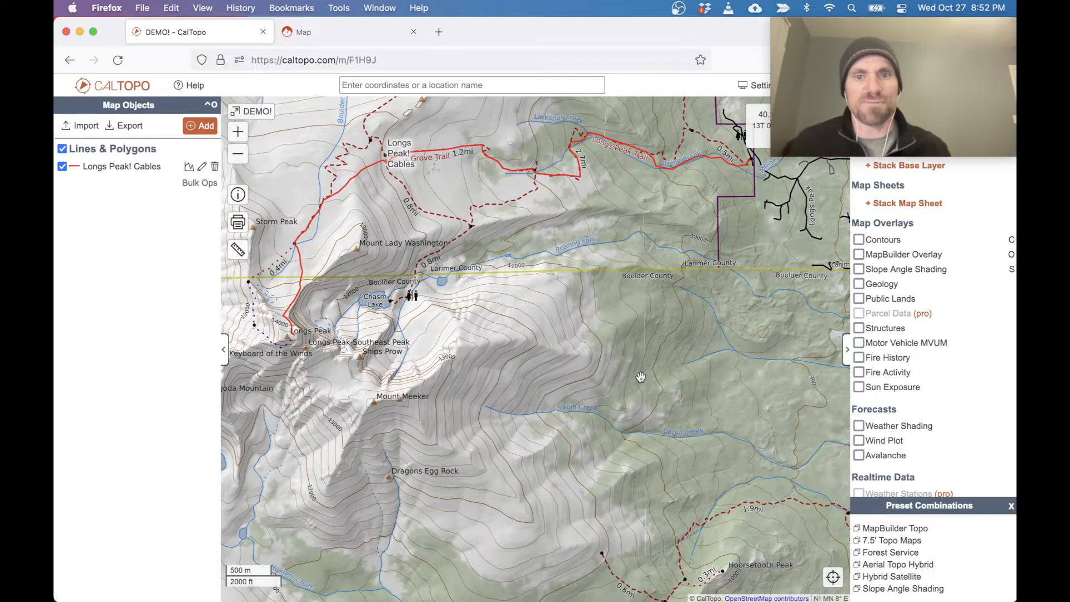
# Restyle the Longs Peak! Cables line with line weight 6 and the preset purple color.
pyautogui.moveTo(500, 174)
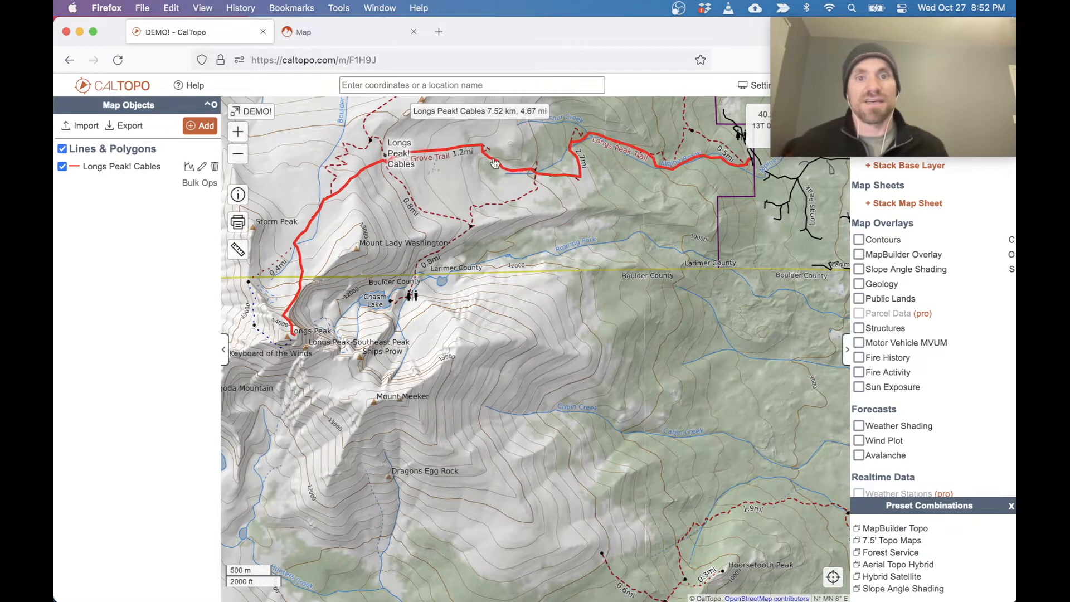
pyautogui.click(495, 163)
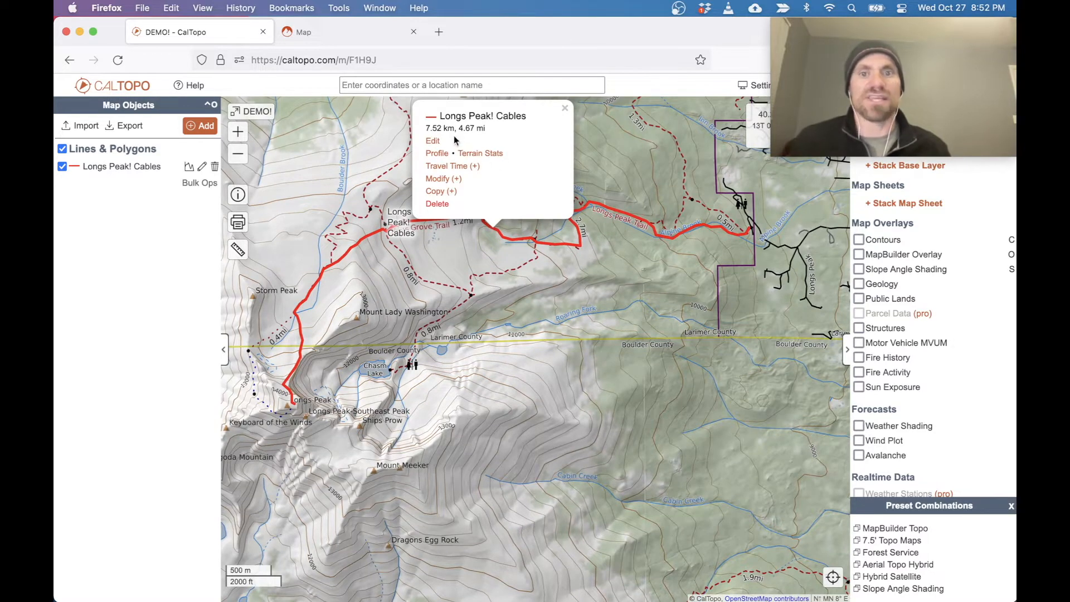
pyautogui.click(434, 141)
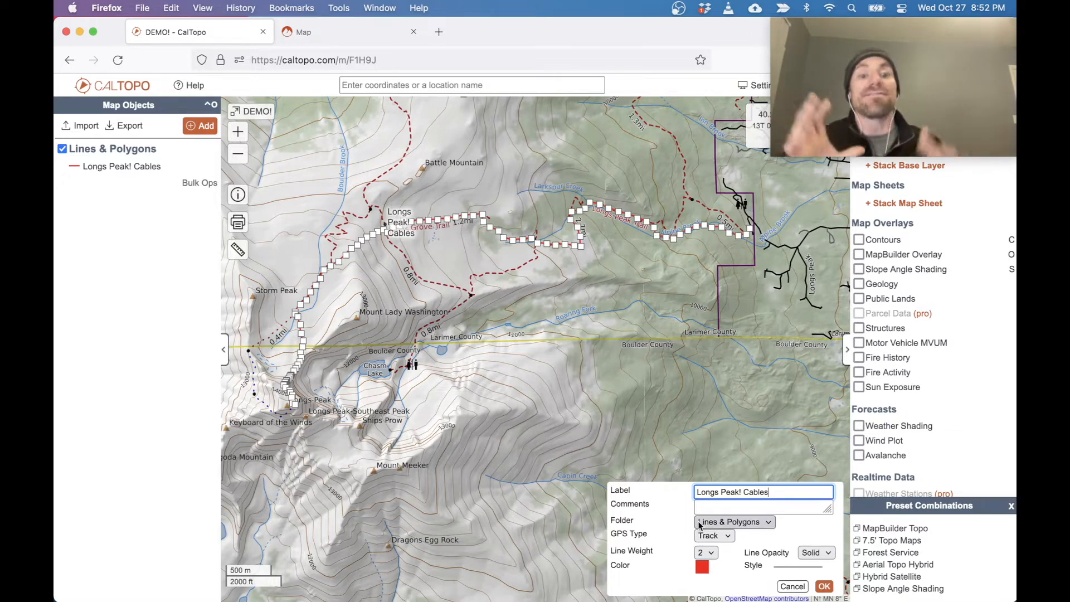
pyautogui.click(706, 553)
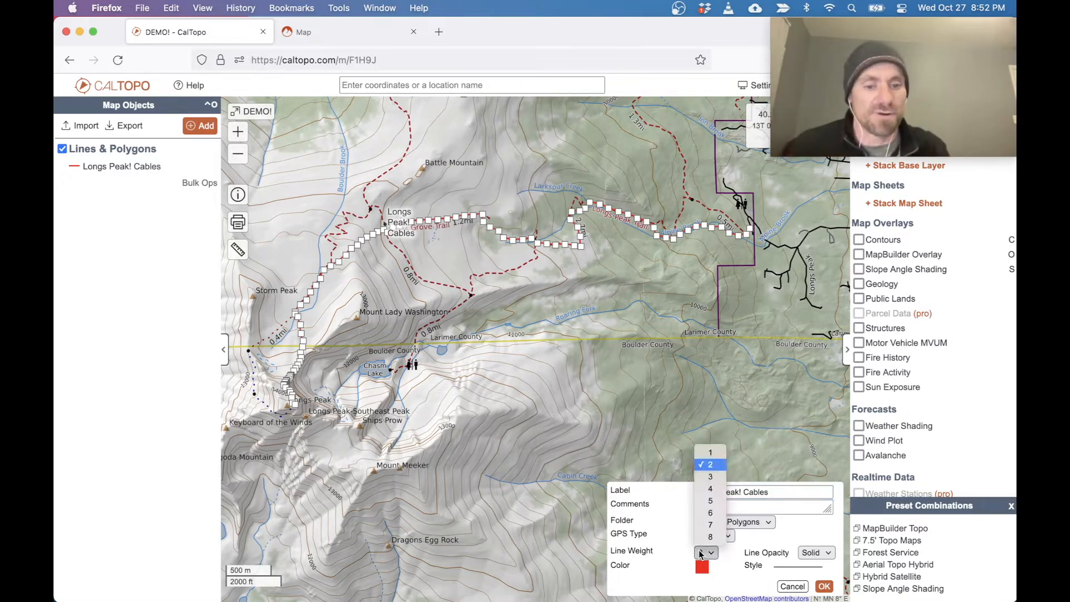
pyautogui.click(710, 512)
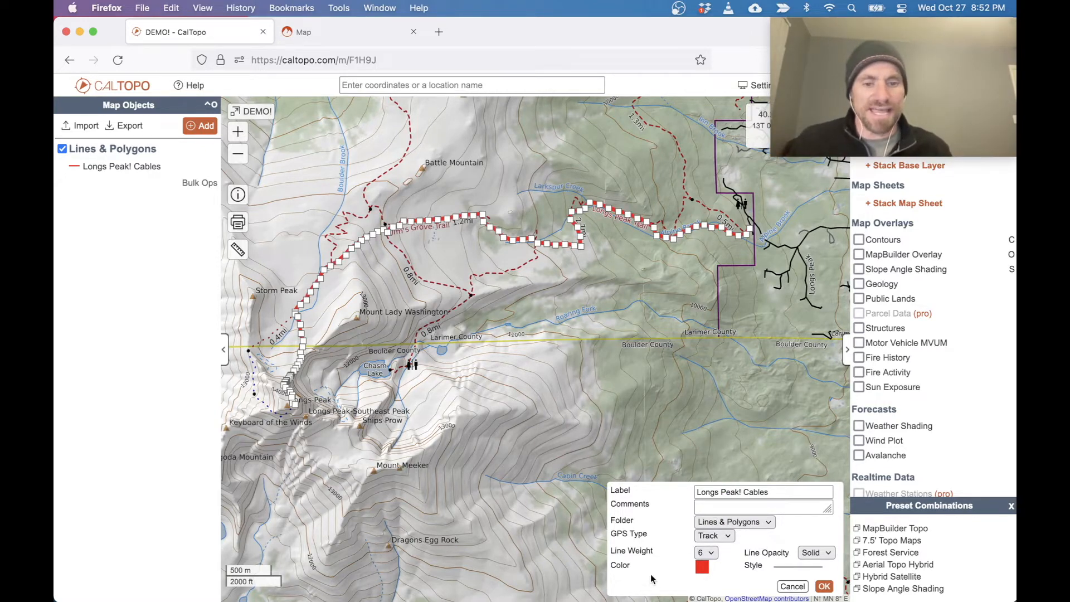
pyautogui.click(704, 568)
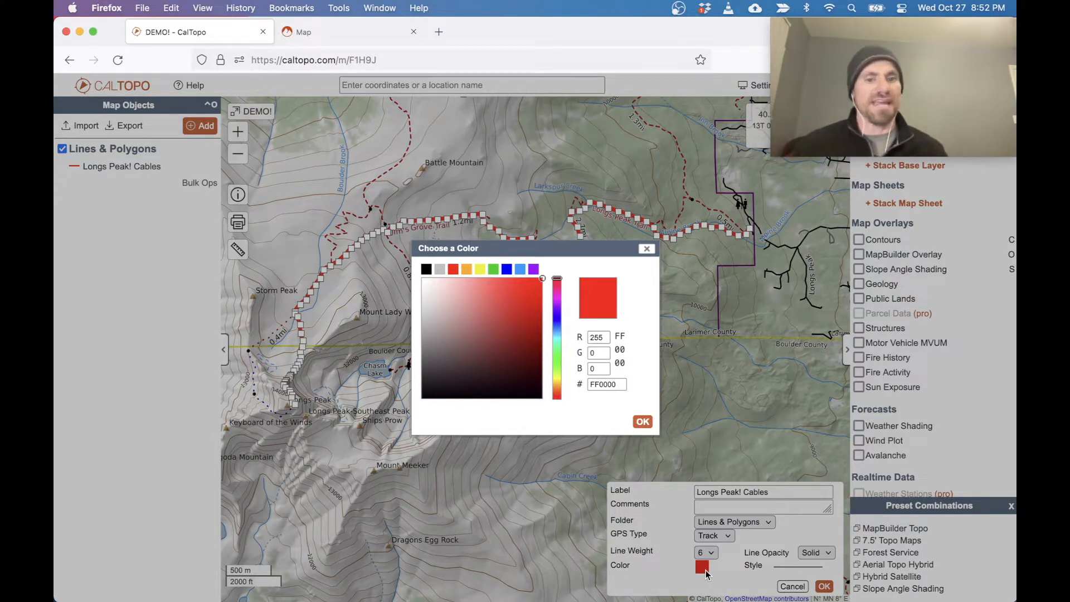
pyautogui.click(533, 270)
pyautogui.click(824, 586)
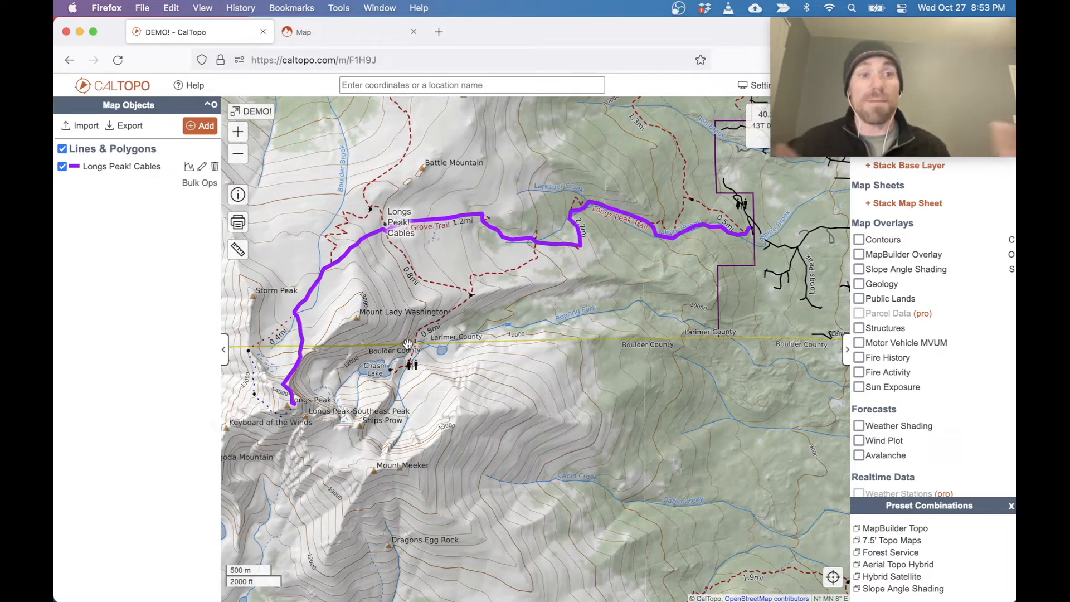
# Draw an unlabeled line about 760 m long from the purple route south to the summit of Mount Lady Washington.
pyautogui.moveTo(399, 301); pyautogui.dragTo(522, 280)
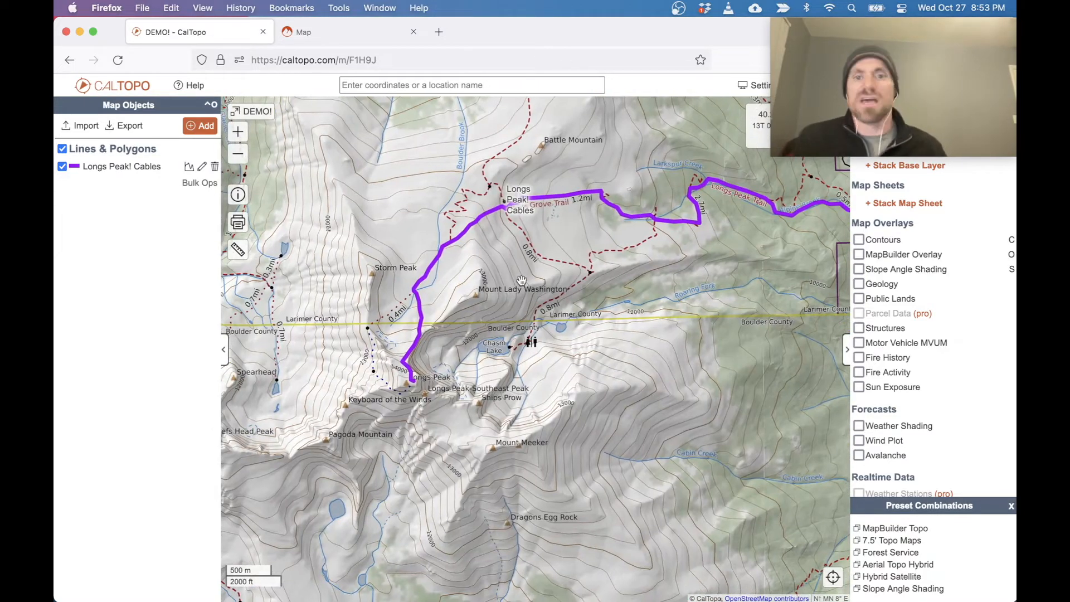
pyautogui.scroll(3, 512, 281)
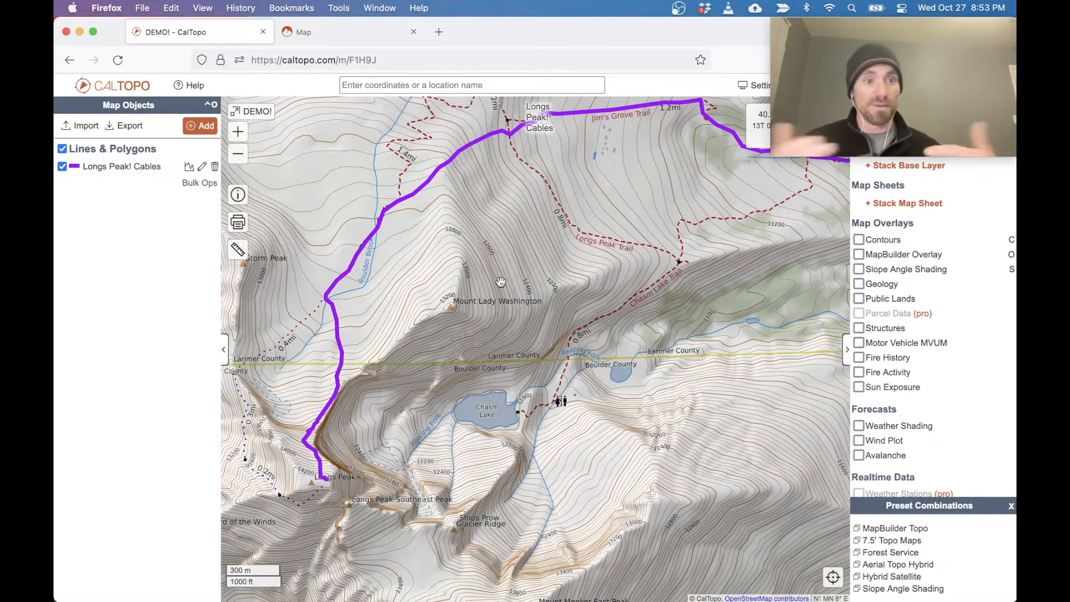
pyautogui.moveTo(456, 288); pyautogui.dragTo(605, 298)
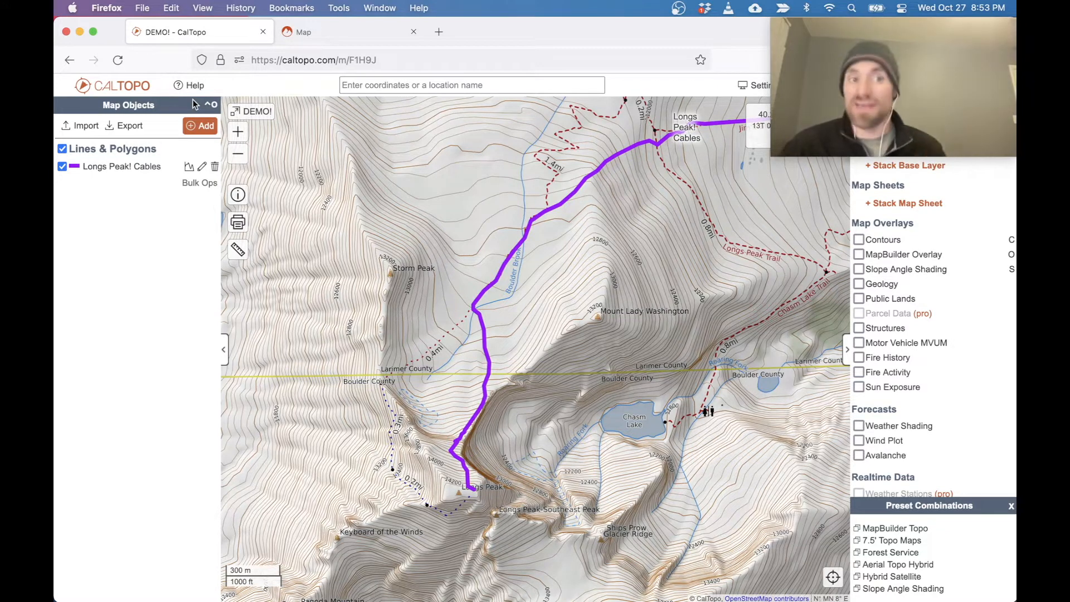
pyautogui.click(204, 128)
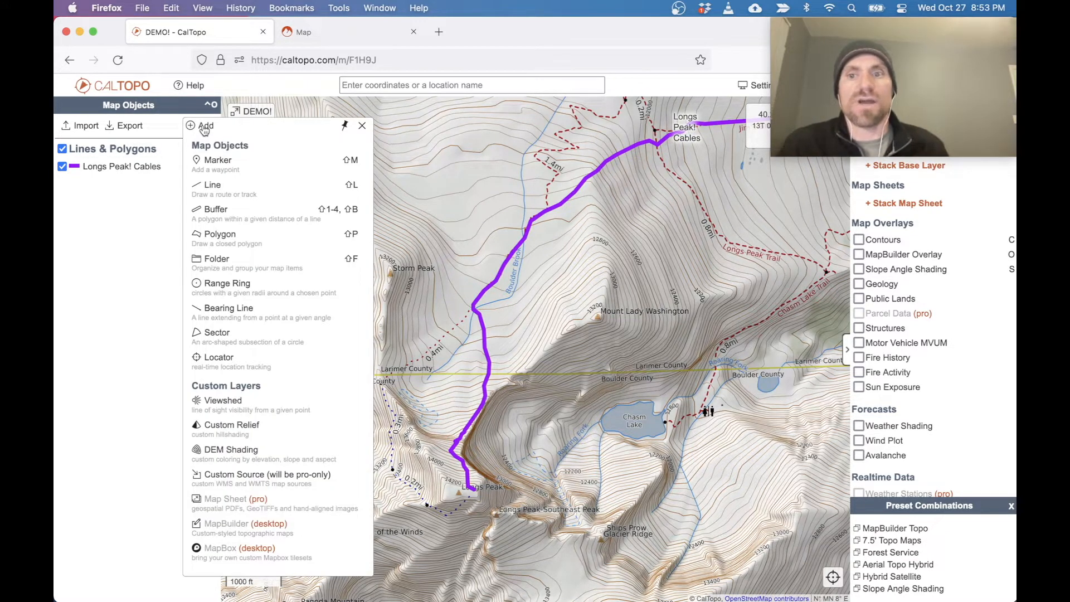
pyautogui.click(213, 185)
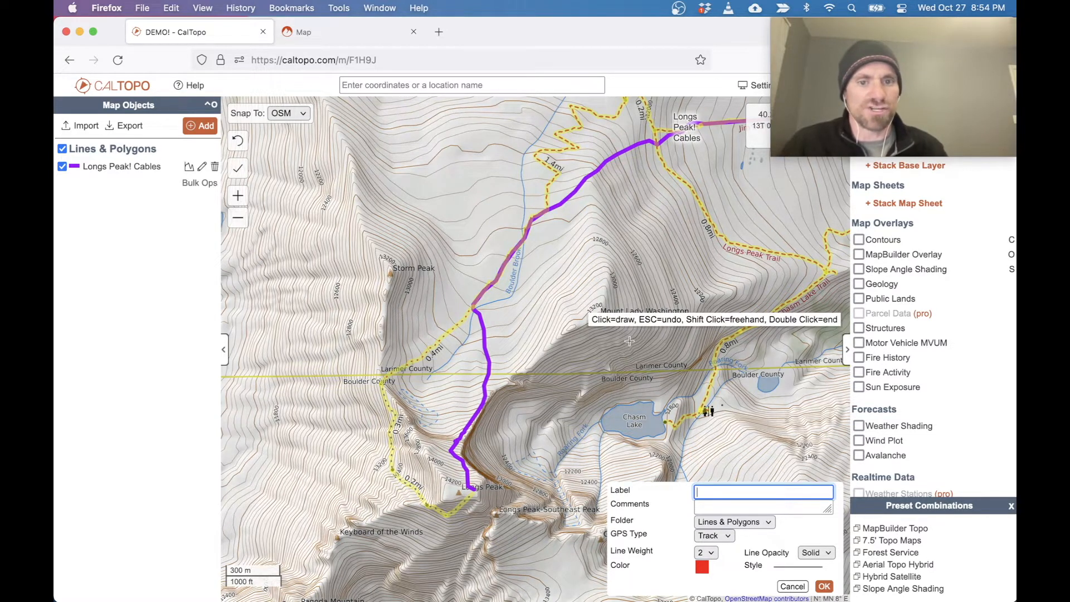
pyautogui.click(591, 181)
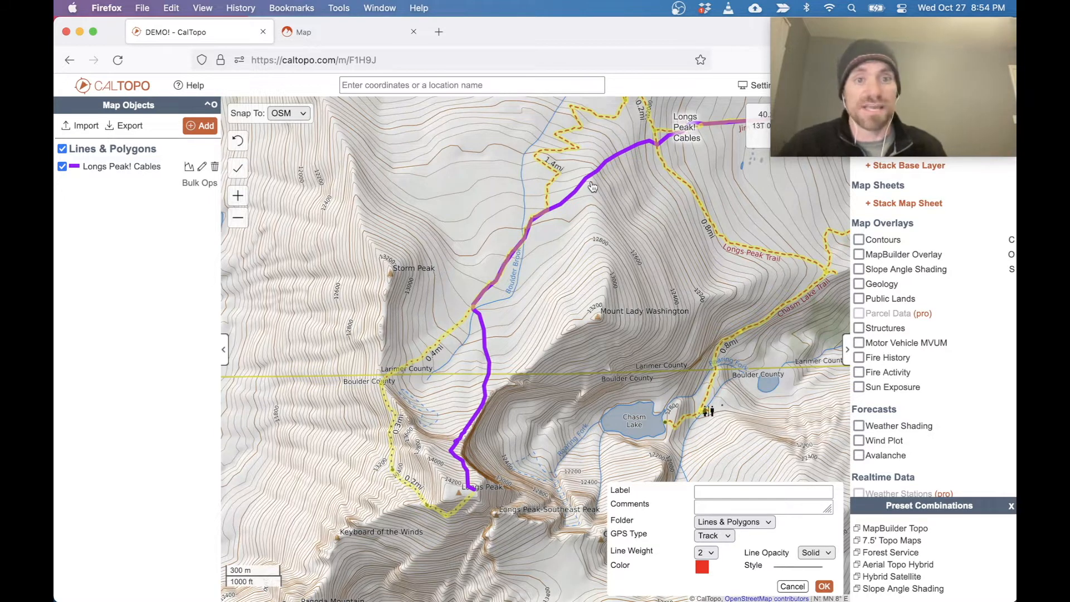
pyautogui.click(609, 271)
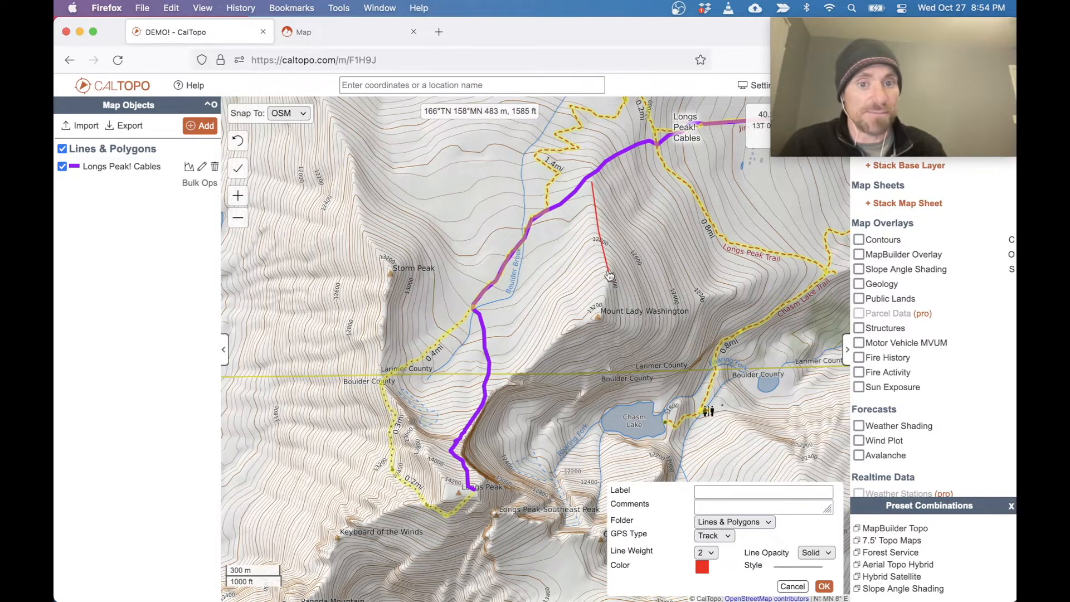
pyautogui.click(597, 319)
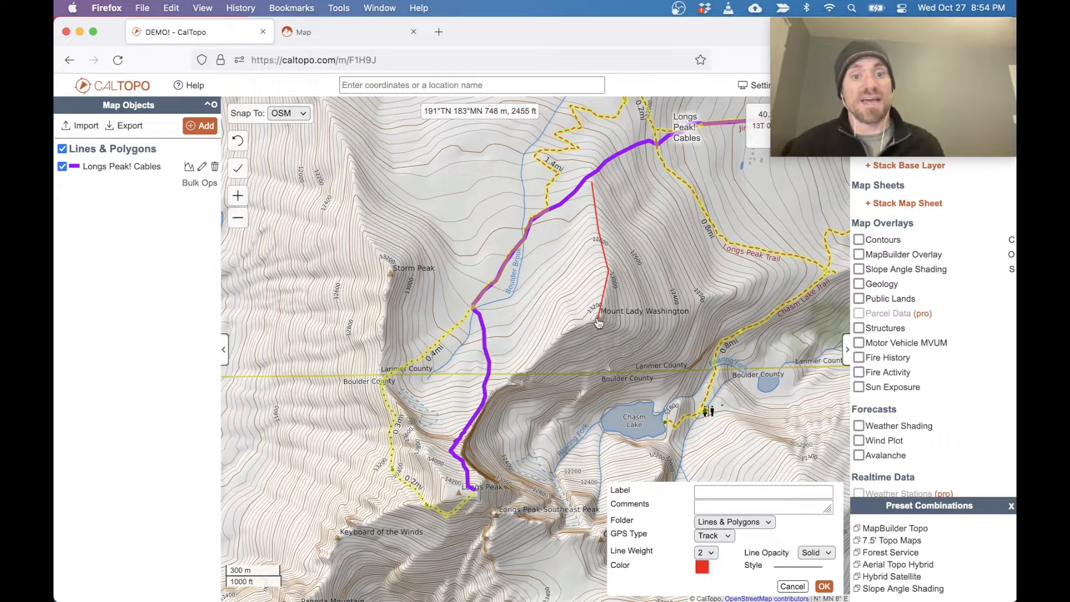
pyautogui.click(598, 322)
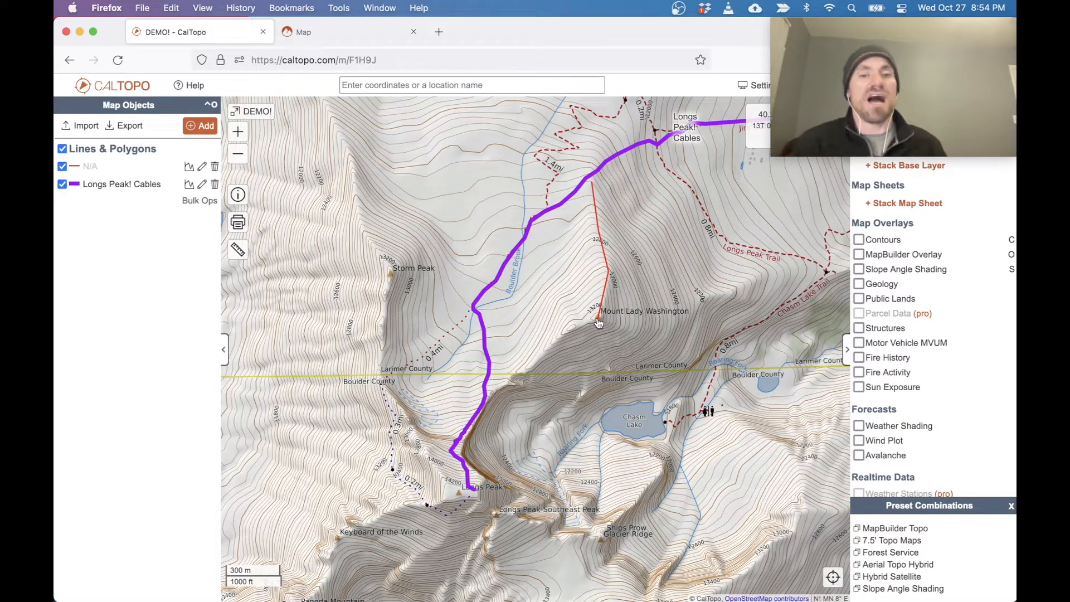
# Label the unnamed line running to the summit of Mount Lady Washington "Backup Plan!".
pyautogui.click(606, 256)
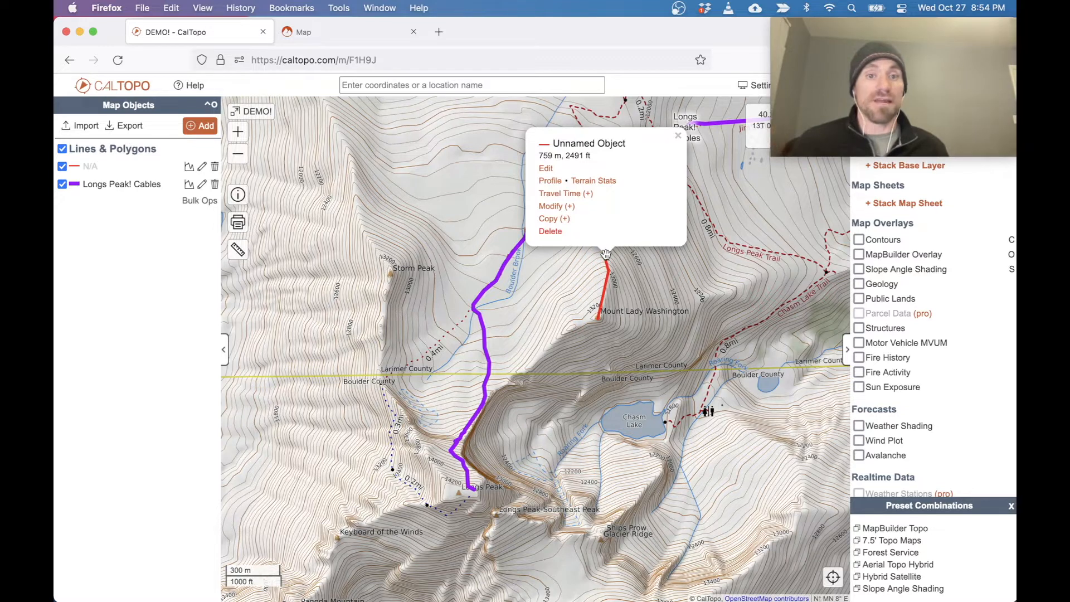
pyautogui.click(545, 167)
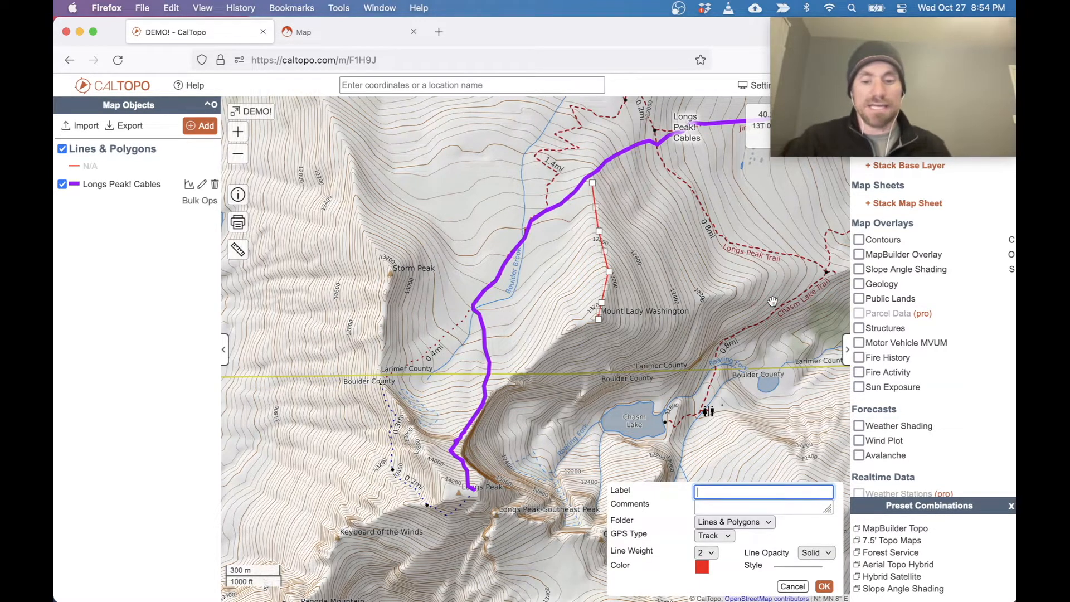
pyautogui.write('Ba')
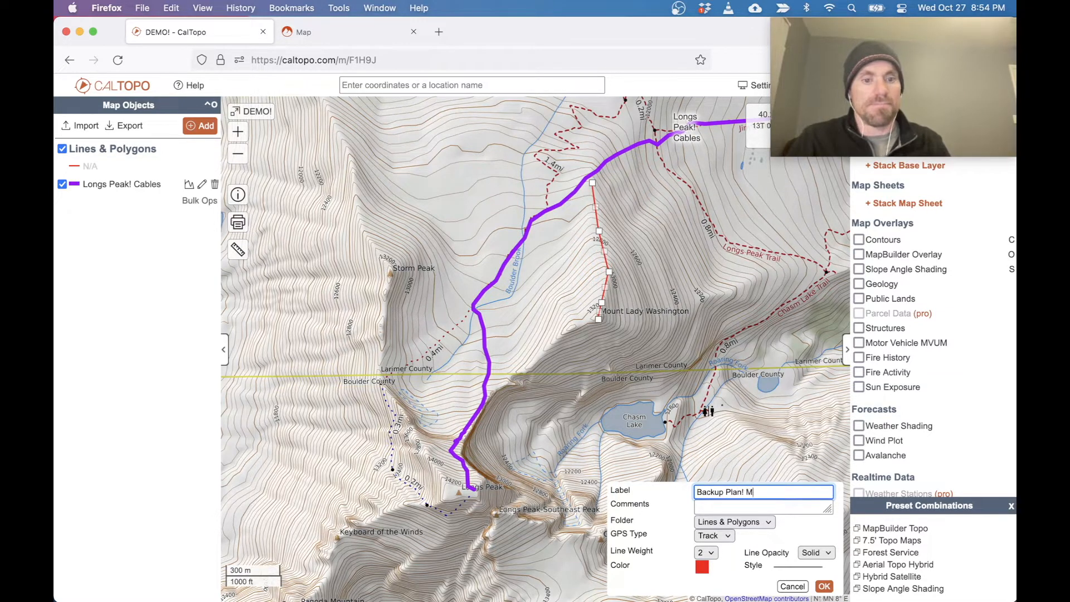
pyautogui.write('ckup Plan!')
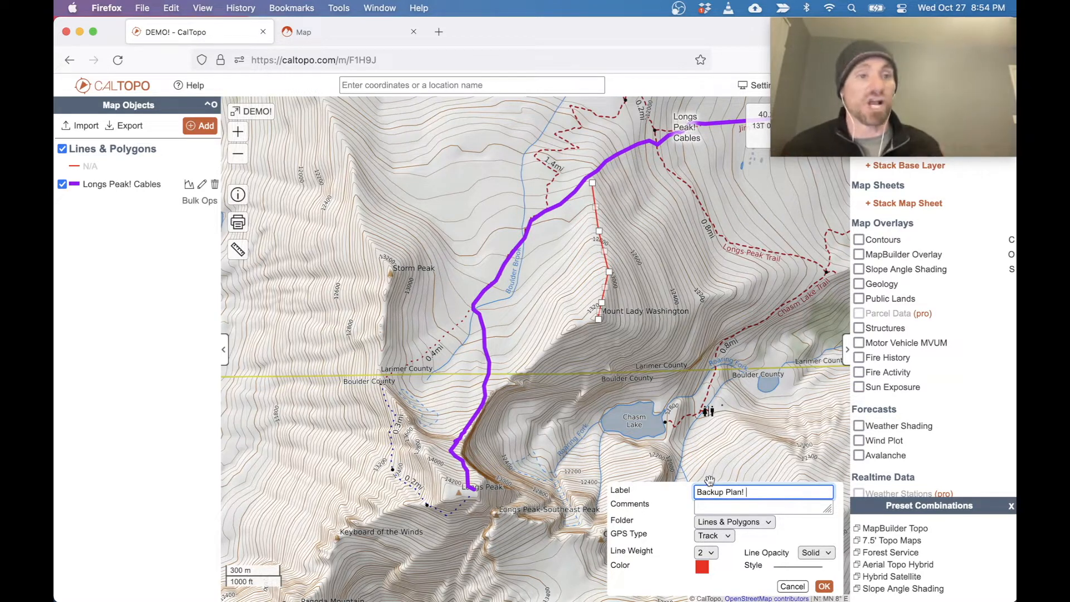
# Restyle the Backup Plan! line with the preset dark blue color and line weight 6, and save it.
pyautogui.click(702, 567)
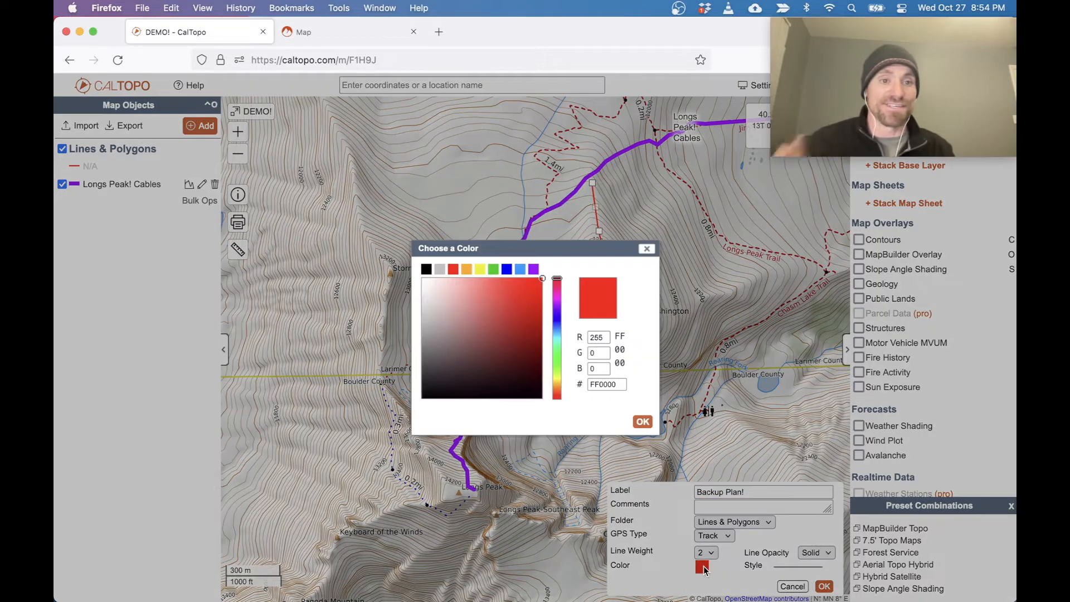
pyautogui.click(507, 270)
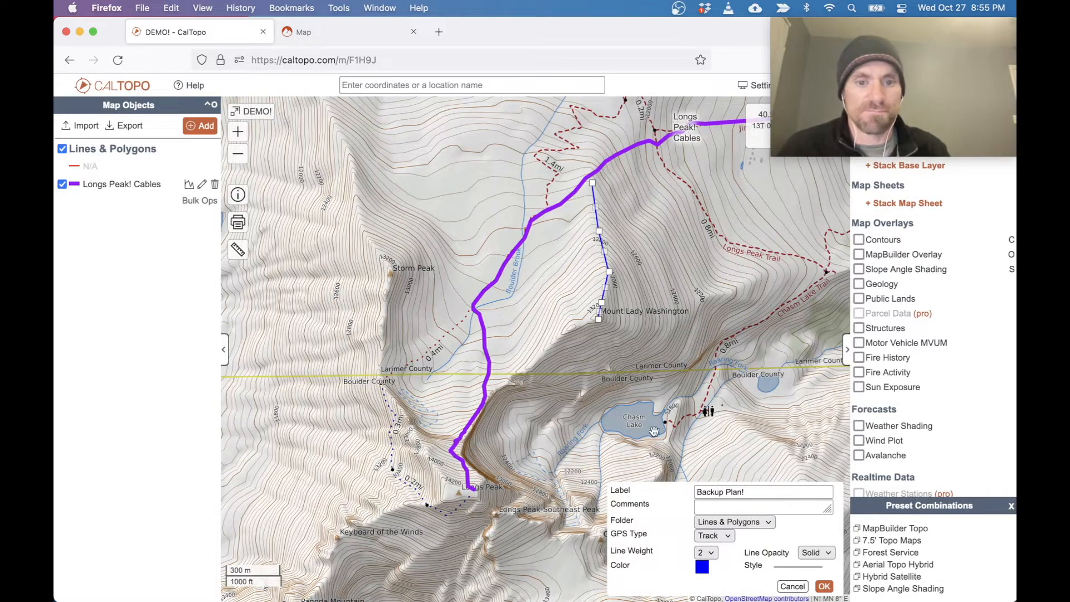
pyautogui.click(701, 552)
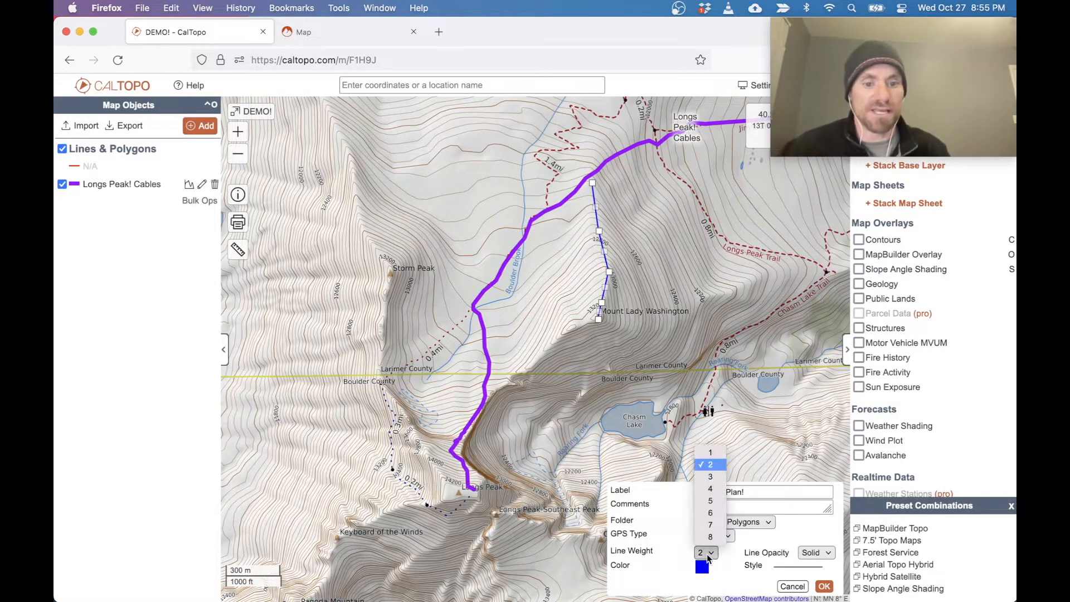
pyautogui.click(710, 513)
pyautogui.click(823, 584)
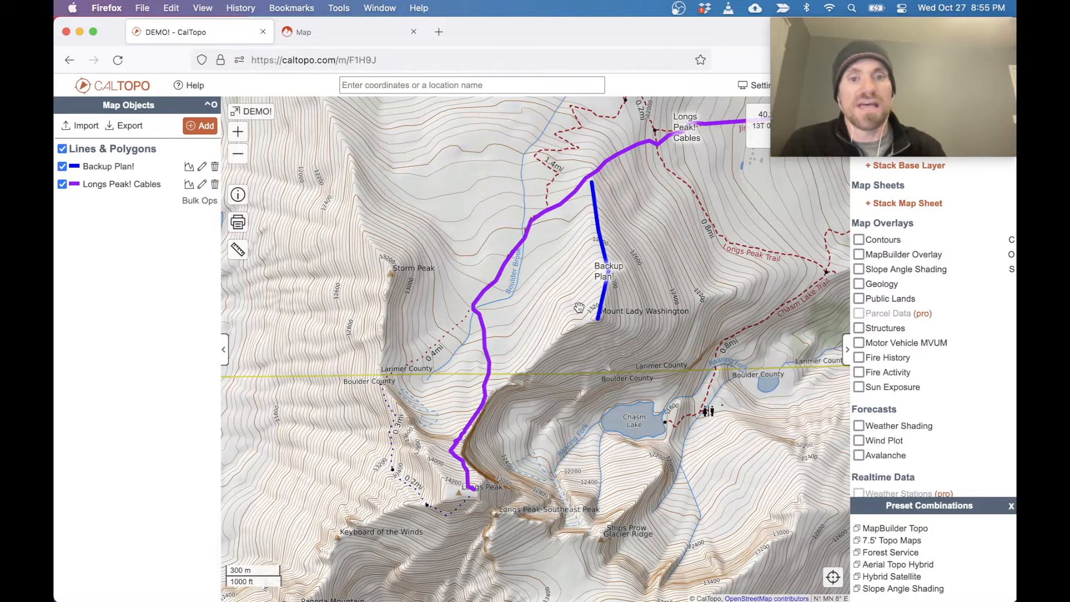
# Add a marker labeled "Crux!" beside the purple route north of Longs Peak summit, at about 40.25760, -105.61611.
pyautogui.moveTo(632, 321); pyautogui.dragTo(486, 312)
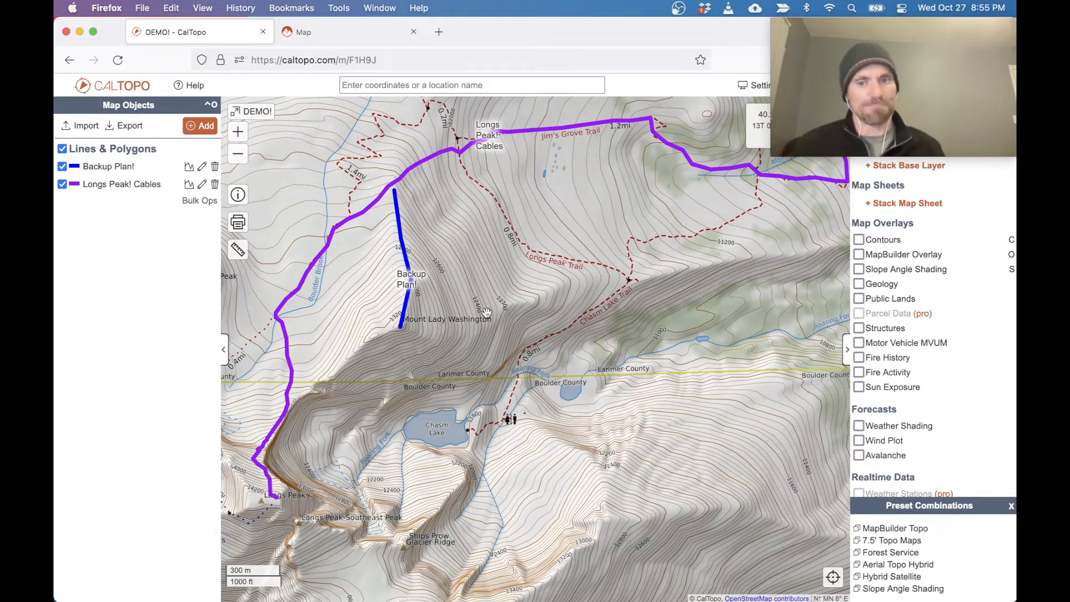
pyautogui.moveTo(421, 416); pyautogui.dragTo(559, 249)
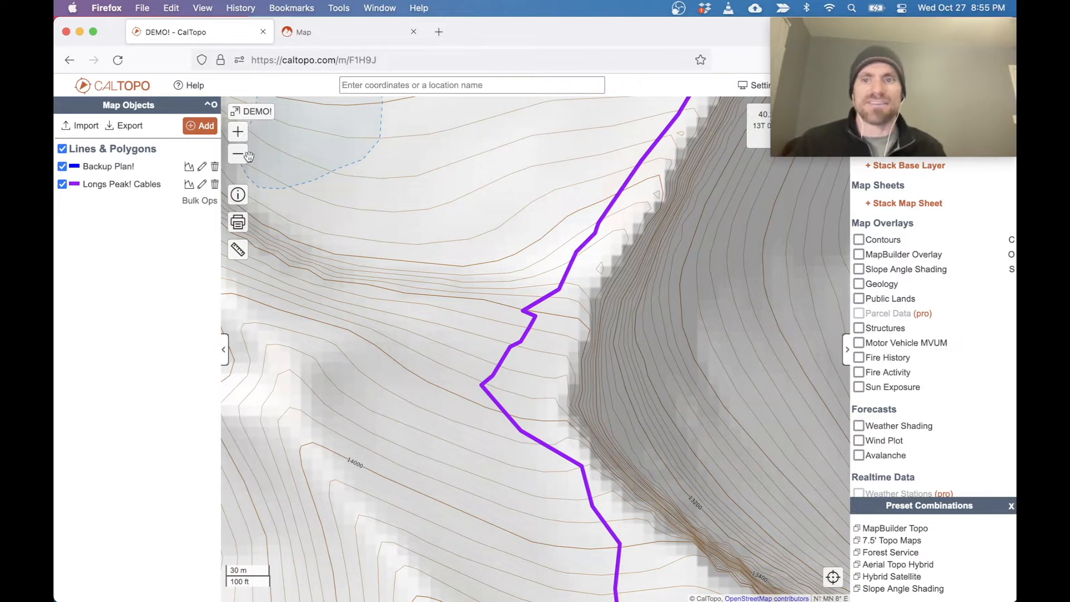
pyautogui.click(210, 129)
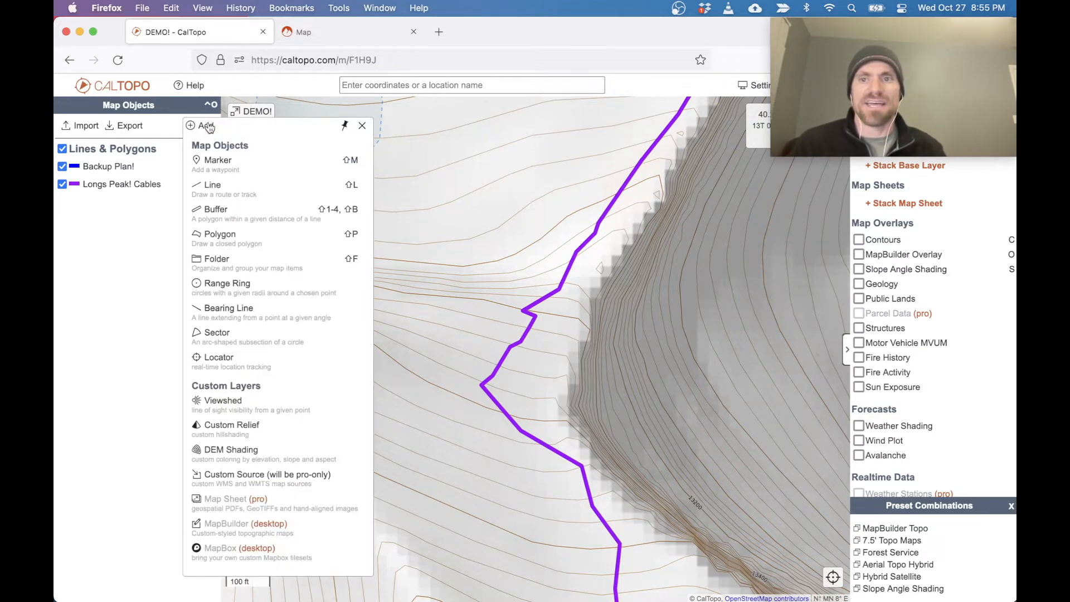
pyautogui.click(223, 167)
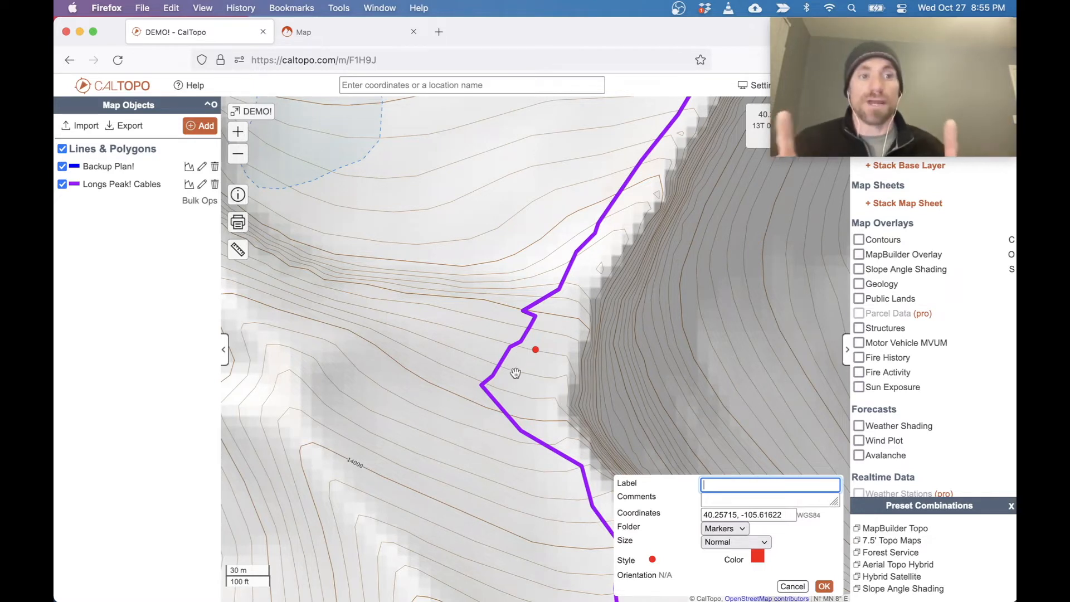
pyautogui.moveTo(536, 350)
pyautogui.mouseDown()
pyautogui.moveTo(412, 412)
pyautogui.moveTo(597, 301)
pyautogui.moveTo(503, 450)
pyautogui.moveTo(672, 340)
pyautogui.moveTo(535, 267)
pyautogui.moveTo(549, 280)
pyautogui.mouseUp()
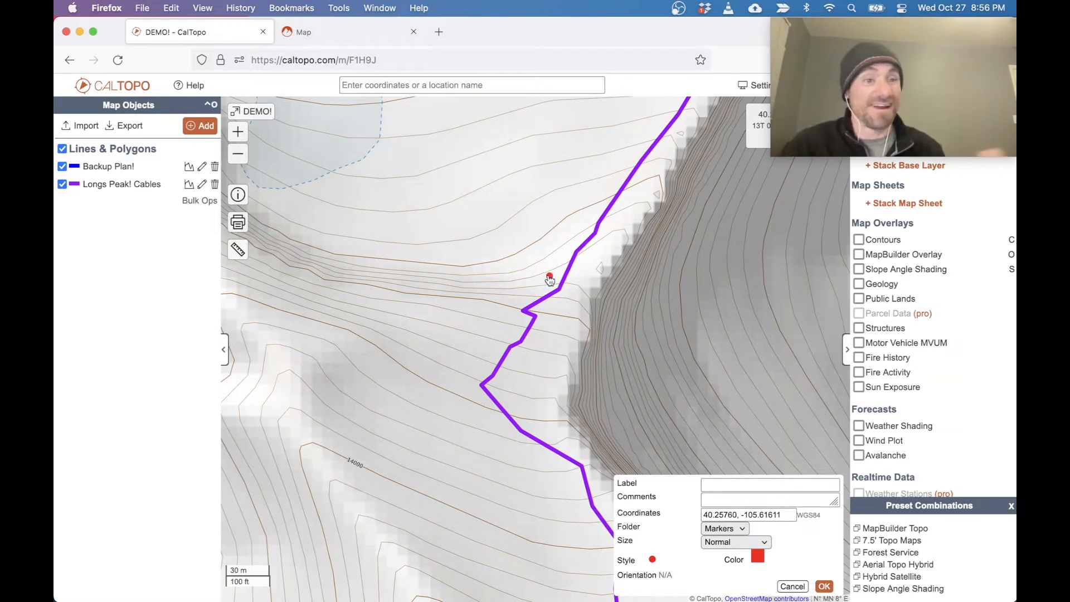
pyautogui.click(714, 485)
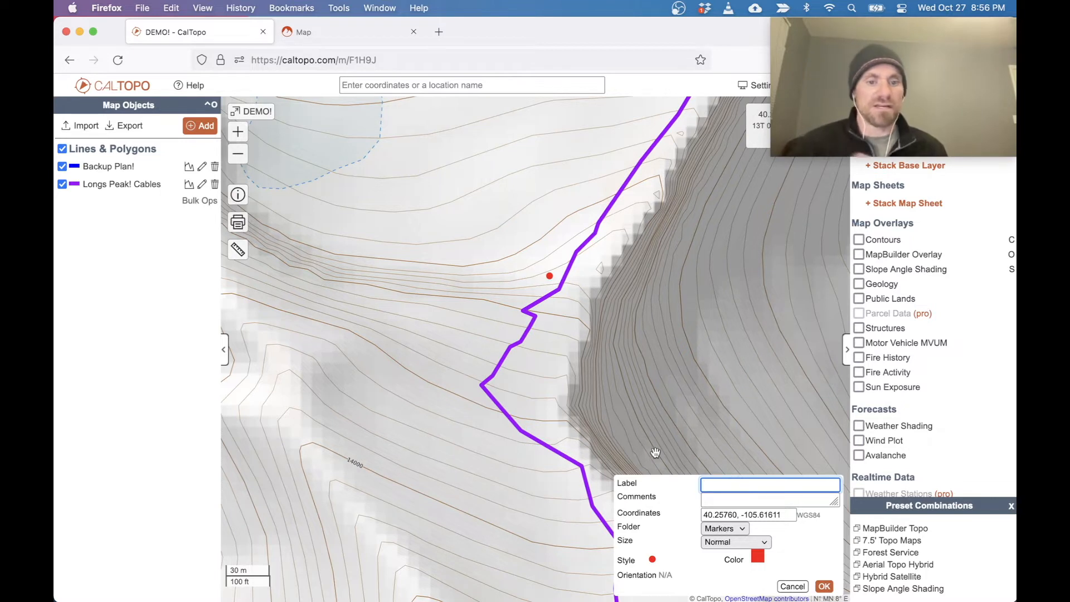
pyautogui.write('Crux!')
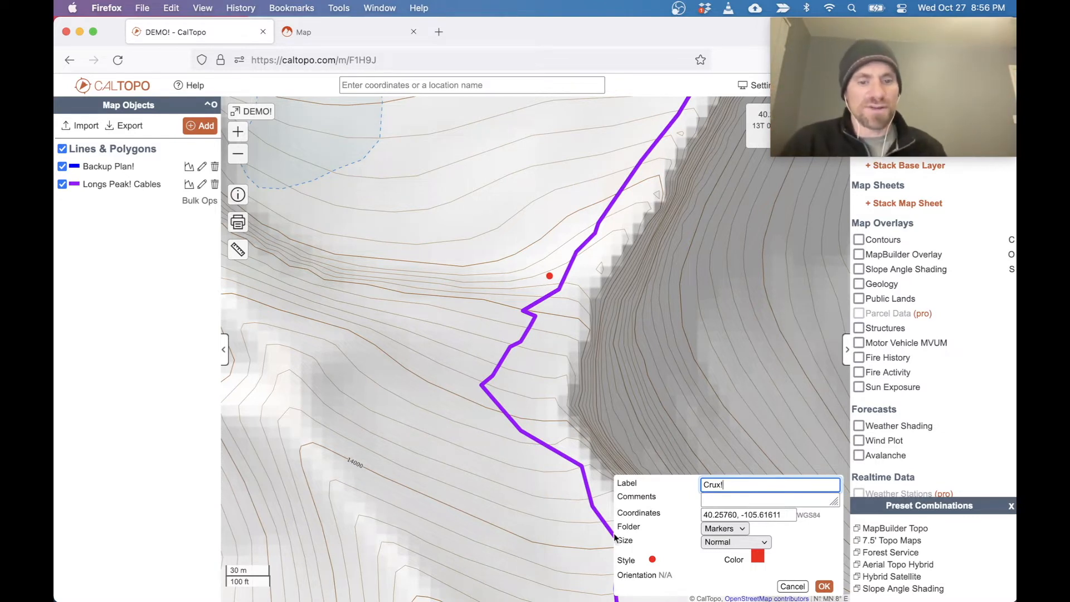
# Give the Crux! marker the Warning icon at Medium (1.5x) size, shift it slightly south to about 40.25755, -105.61611, and save it.
pyautogui.click(653, 561)
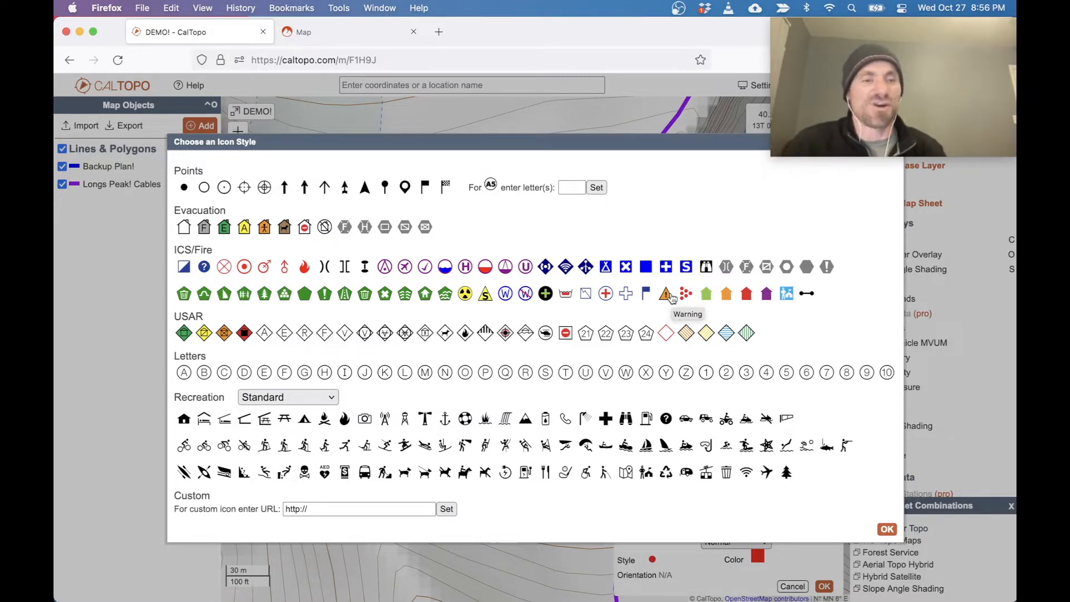
pyautogui.click(669, 295)
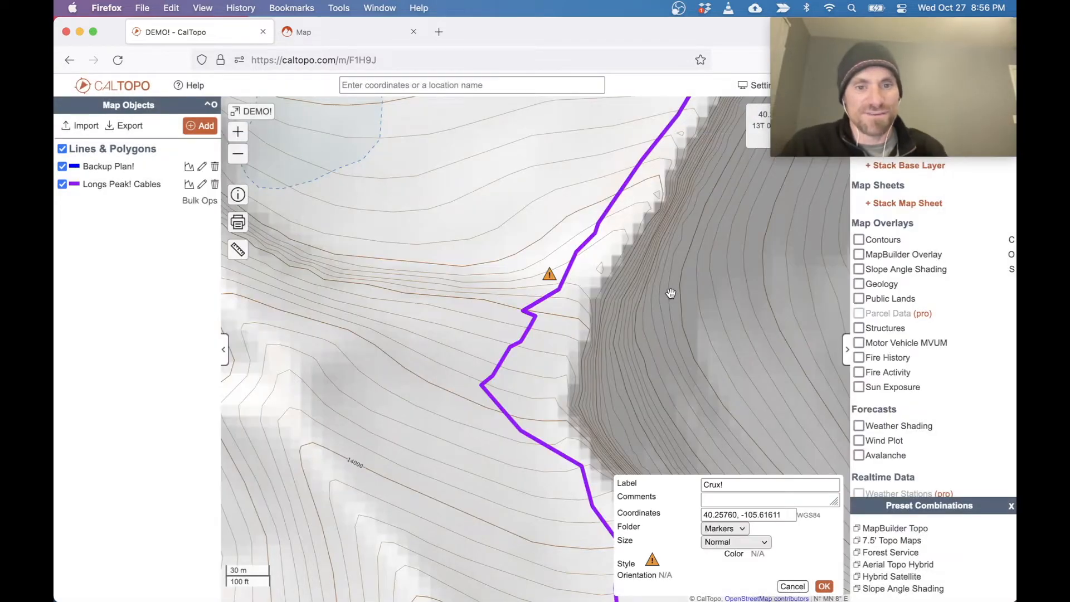
pyautogui.click(726, 539)
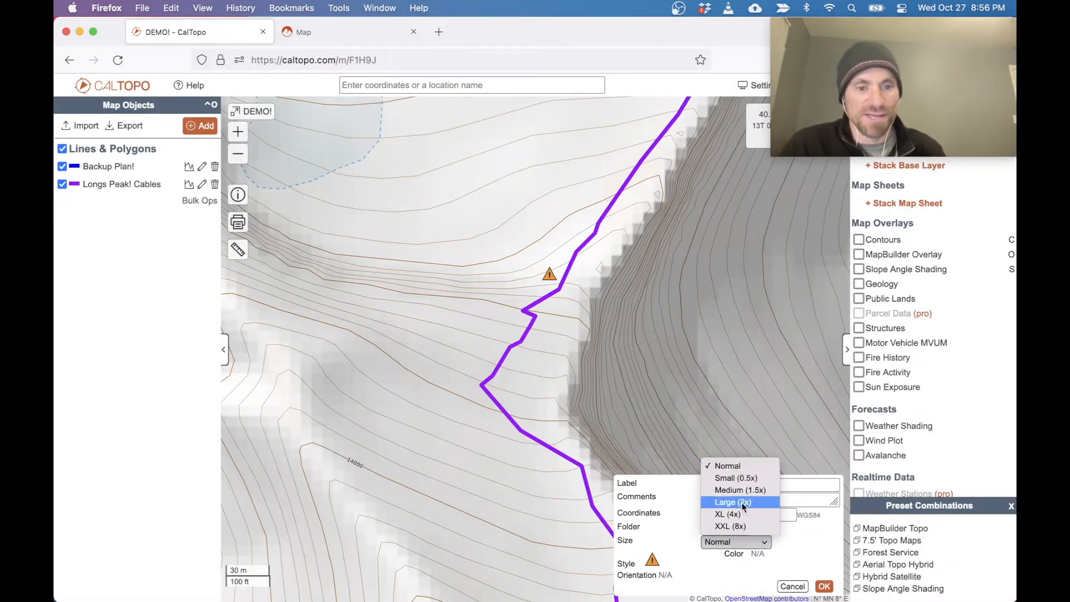
pyautogui.click(740, 490)
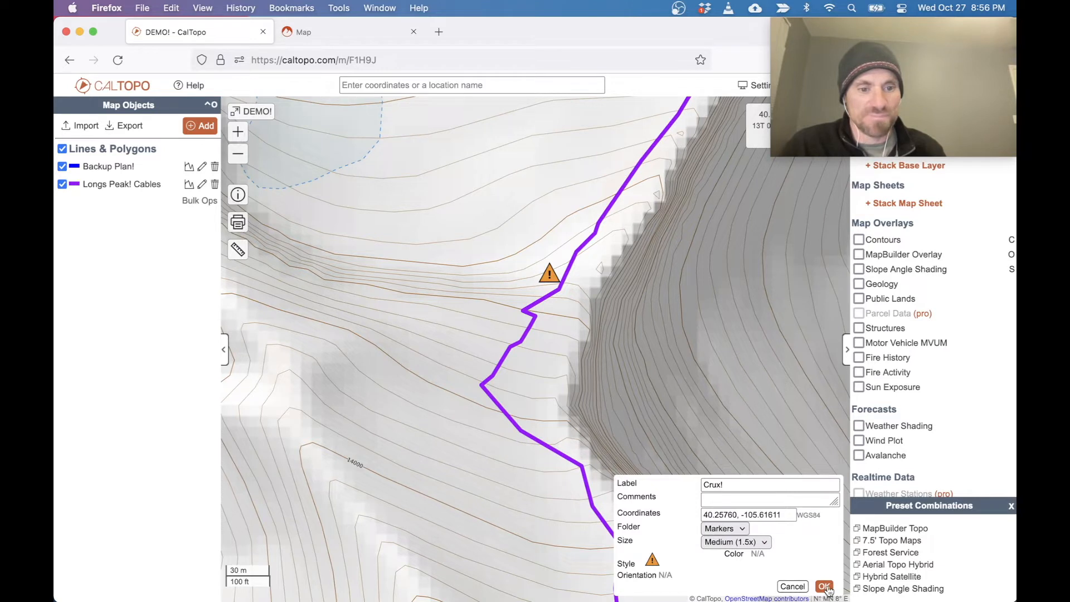
pyautogui.moveTo(549, 276); pyautogui.dragTo(549, 285)
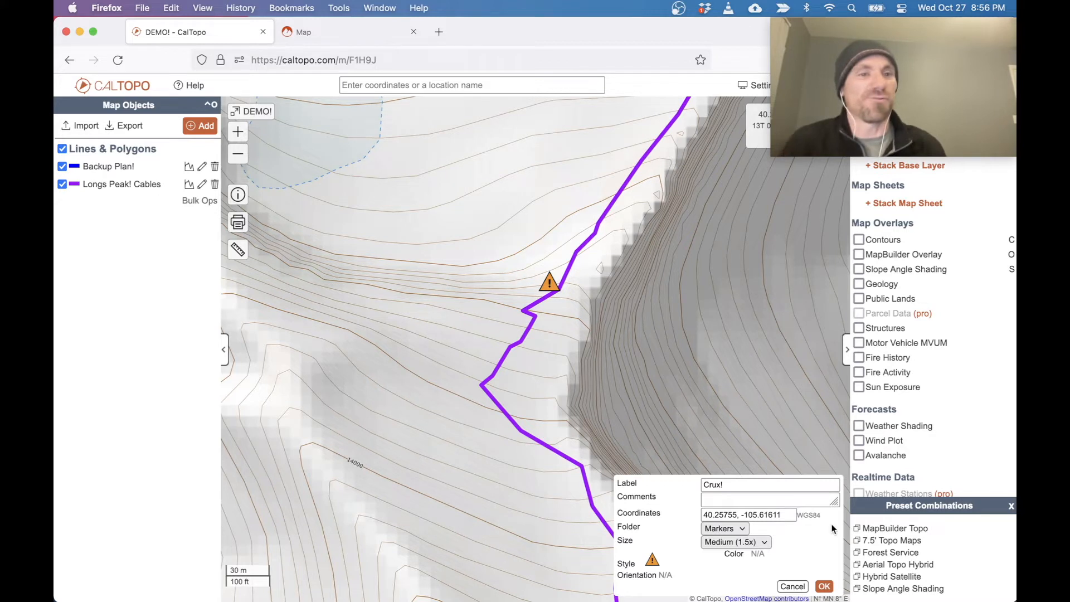
pyautogui.click(823, 586)
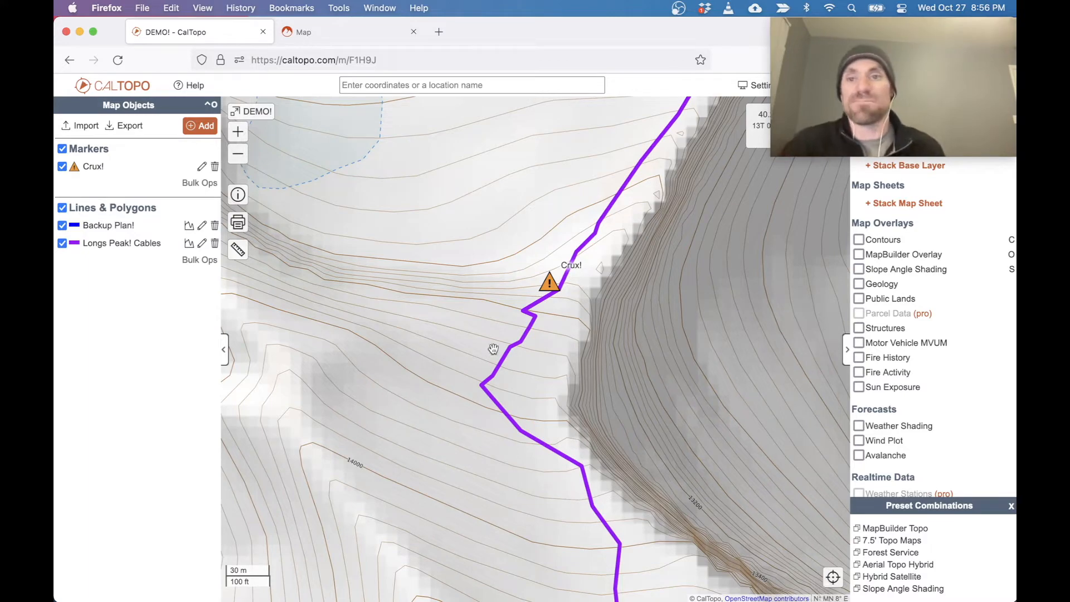
# Add a second marker at the eastern trailhead end of the purple route, at about 40.27254, -105.55683.
pyautogui.click(238, 159)
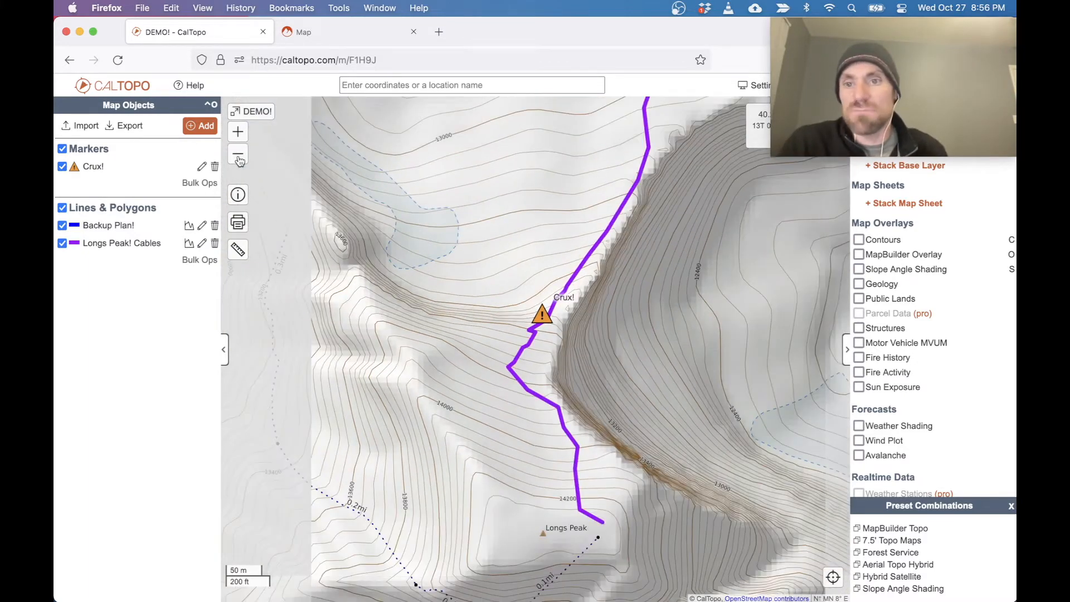
pyautogui.click(239, 159)
pyautogui.moveTo(642, 253); pyautogui.dragTo(347, 282)
pyautogui.moveTo(246, 482); pyautogui.dragTo(378, 338)
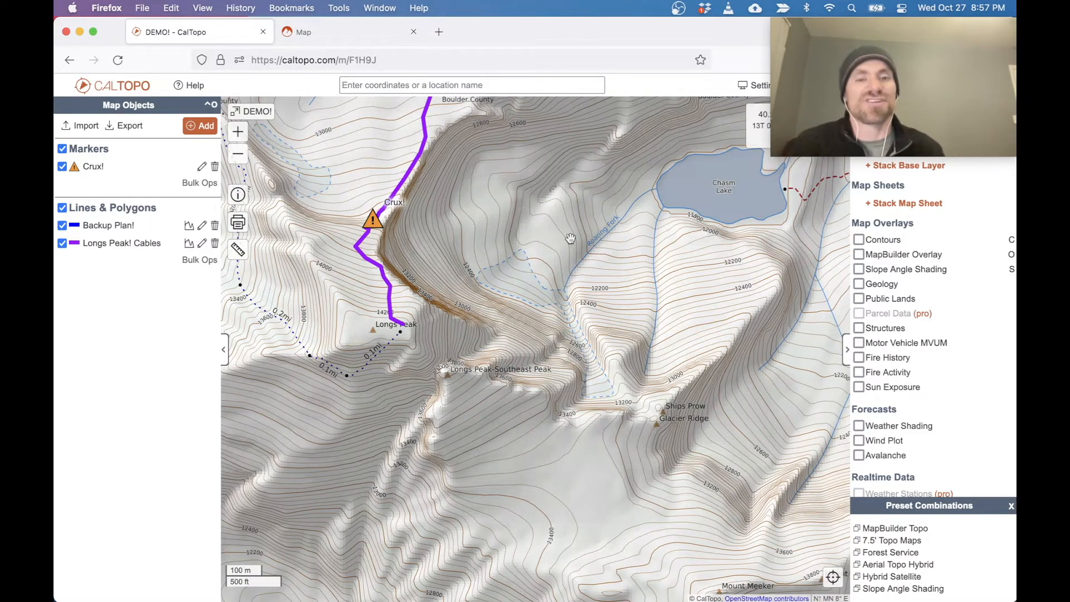
pyautogui.moveTo(677, 154); pyautogui.dragTo(516, 311)
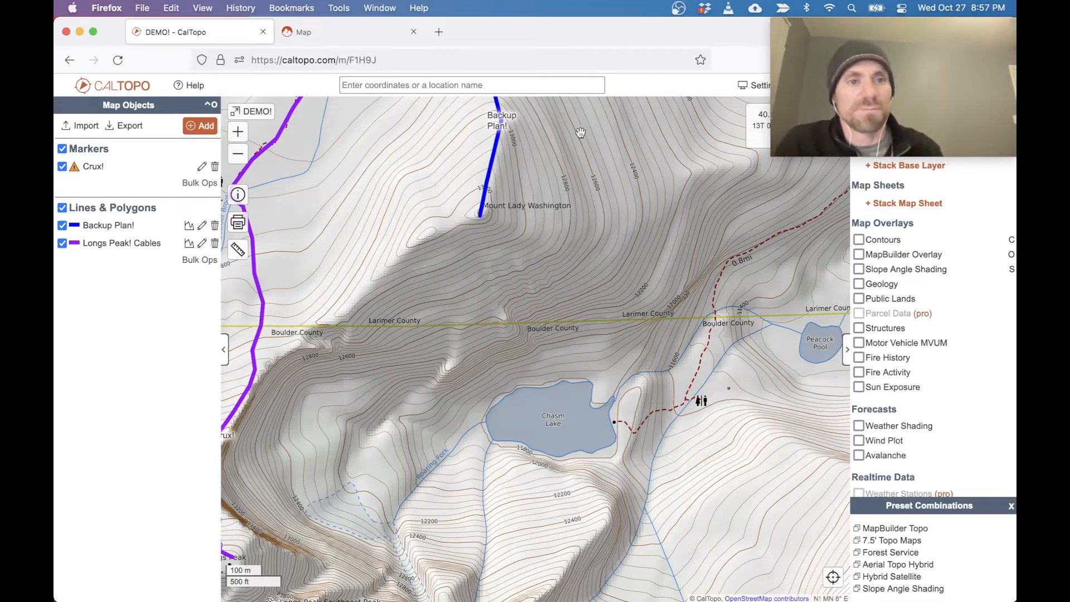
pyautogui.moveTo(583, 132); pyautogui.dragTo(342, 405)
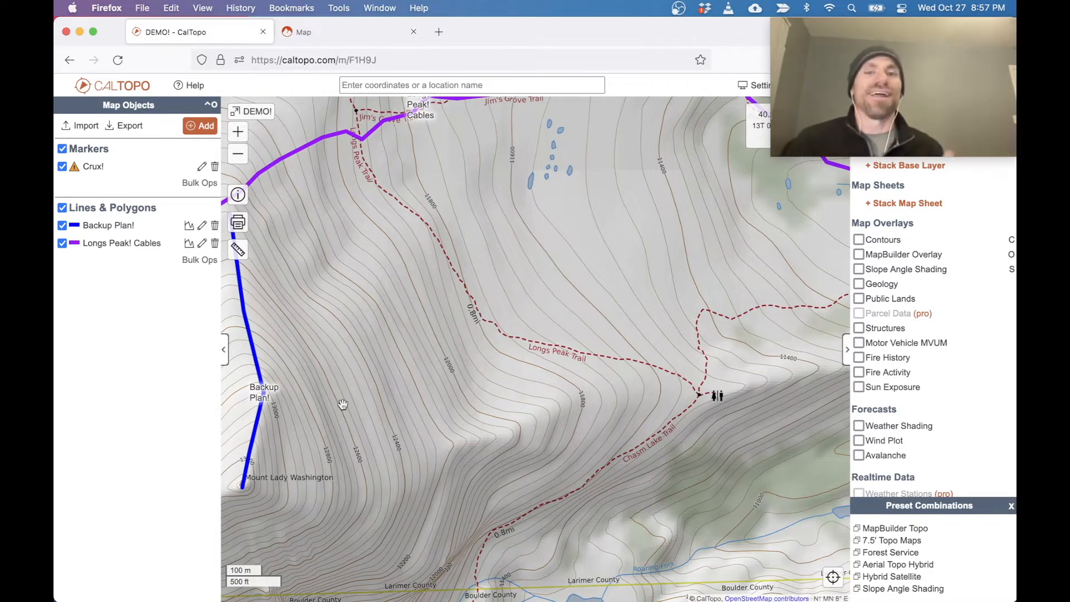
pyautogui.moveTo(581, 258); pyautogui.dragTo(283, 454)
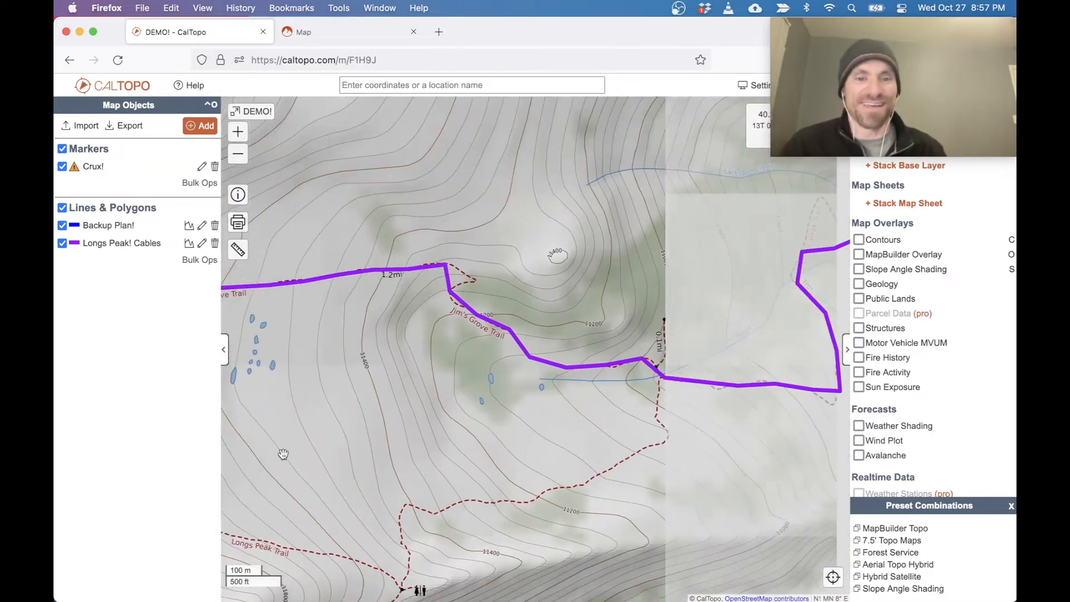
pyautogui.moveTo(713, 348); pyautogui.dragTo(363, 340)
pyautogui.moveTo(641, 361); pyautogui.dragTo(330, 359)
pyautogui.moveTo(596, 357); pyautogui.dragTo(508, 356)
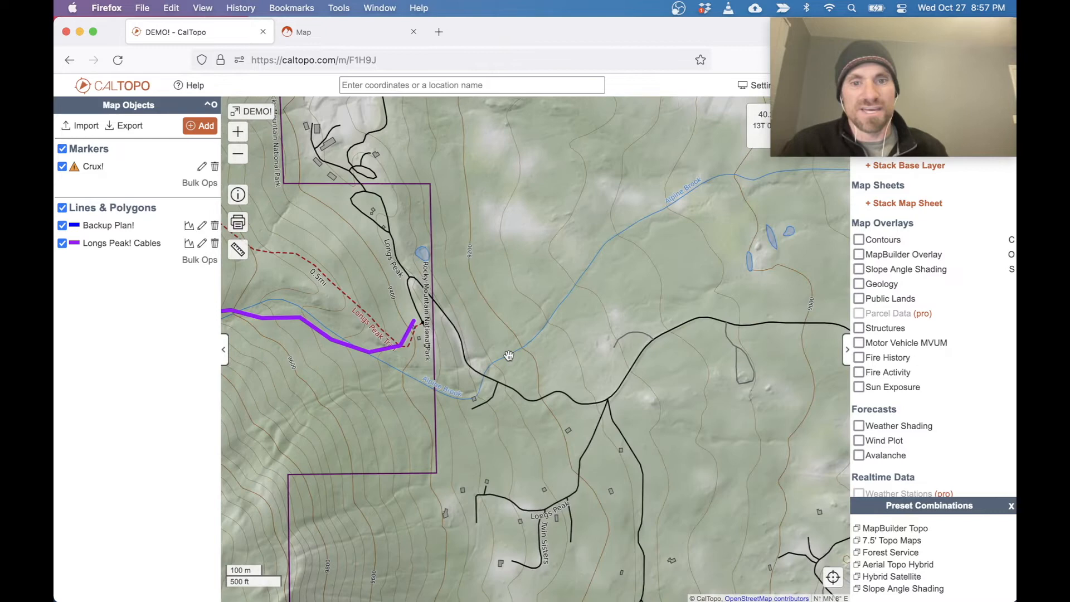
pyautogui.rightClick(416, 309)
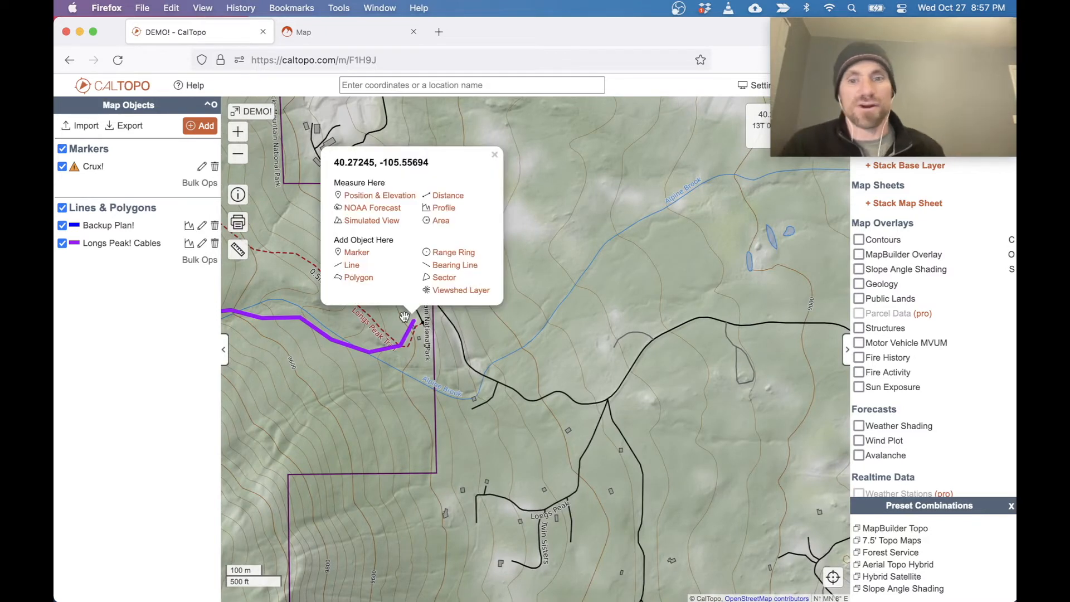
pyautogui.click(205, 127)
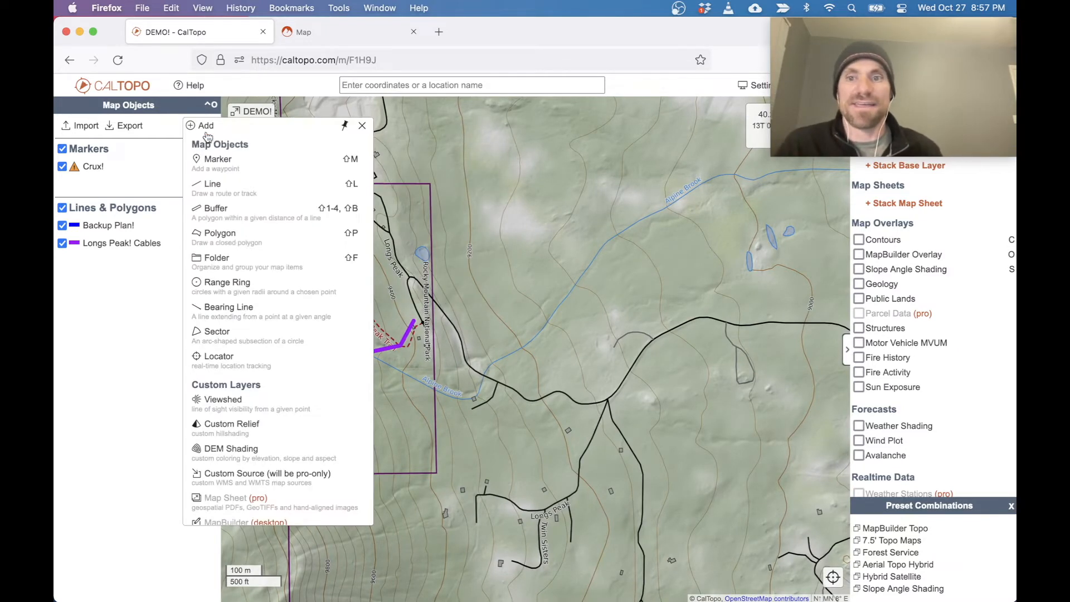
pyautogui.click(223, 157)
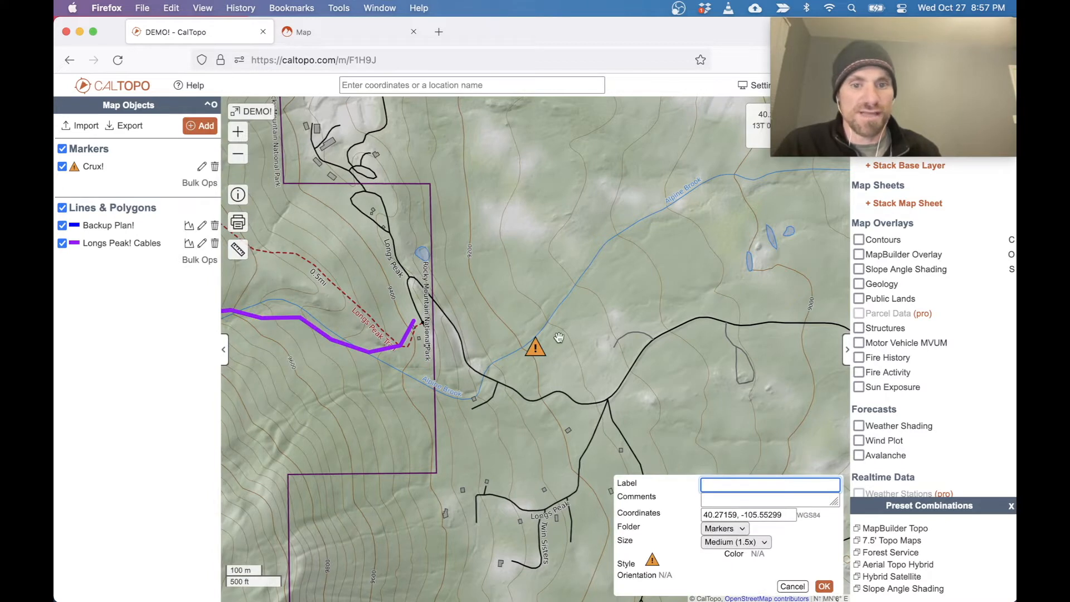
pyautogui.moveTo(538, 357)
pyautogui.mouseDown()
pyautogui.moveTo(411, 309)
pyautogui.moveTo(418, 317)
pyautogui.mouseUp()
# Label the new trailhead marker "Leaving Bike Here!".
pyautogui.click(730, 486)
pyautogui.write('LEsving')
pyautogui.press('super+a')
pyautogui.write('Lea')
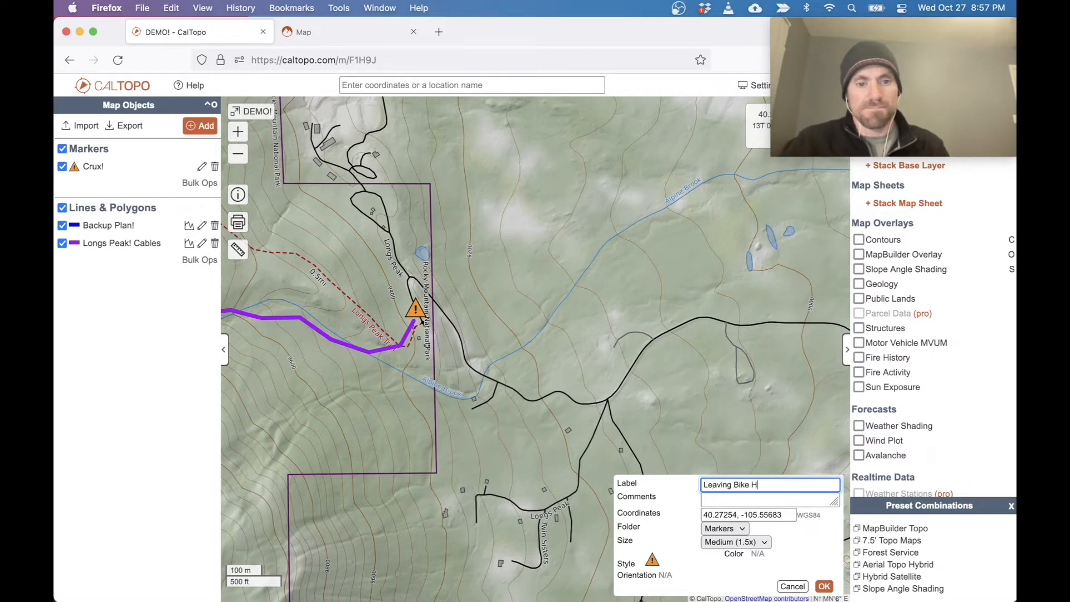
# Change the trailhead marker's icon to the bicycle symbol from the Recreation icons in the Circle style.
pyautogui.click(652, 560)
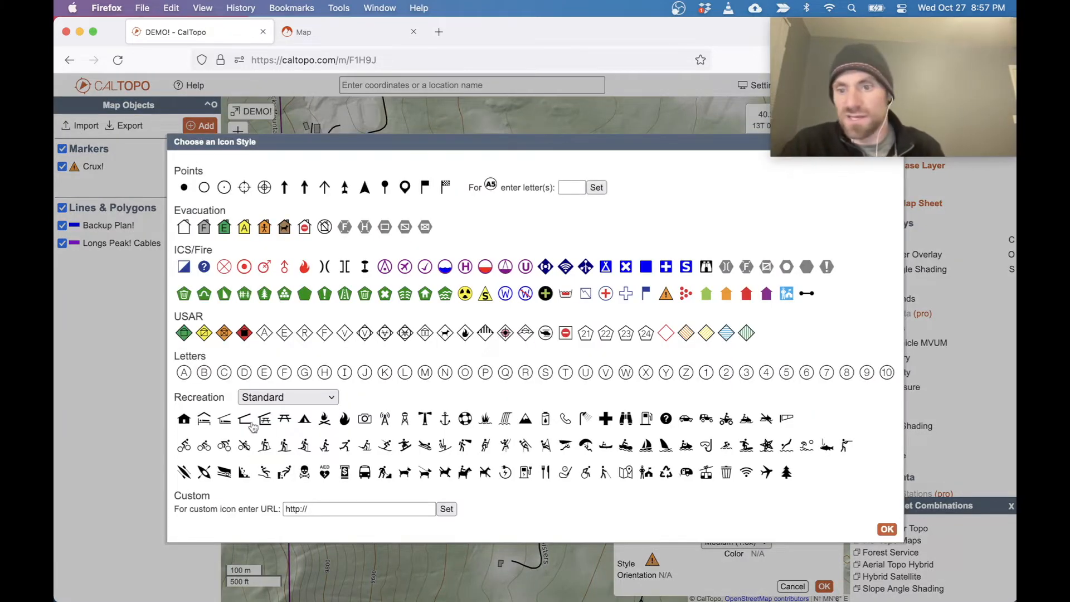
pyautogui.click(298, 404)
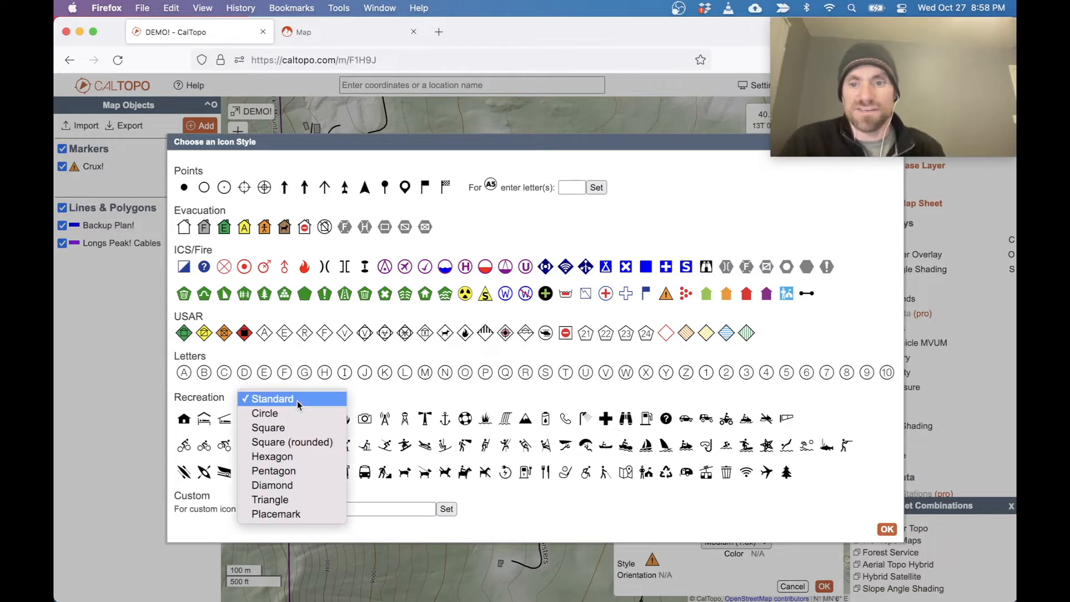
pyautogui.click(298, 413)
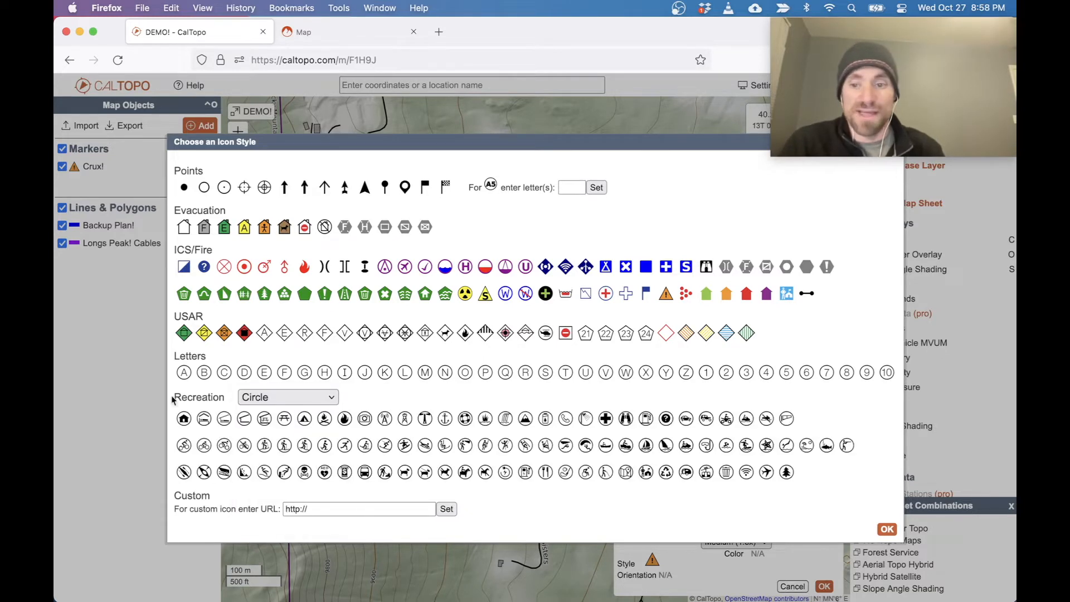
pyautogui.click(187, 449)
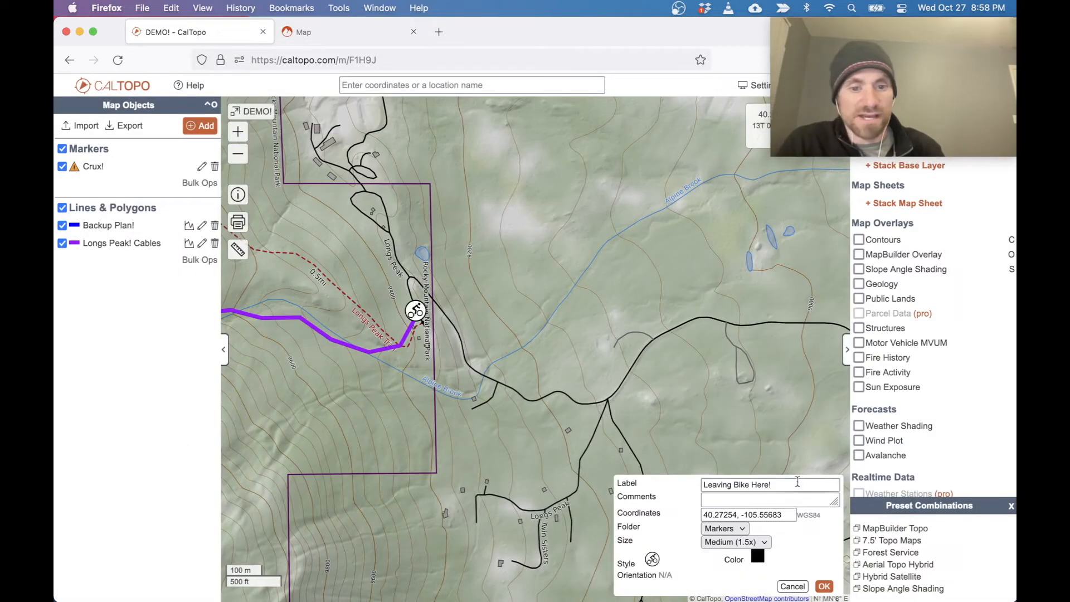
# Color the "Leaving Bike Here!" marker red, keep it in the Markers folder, and save it.
pyautogui.click(757, 556)
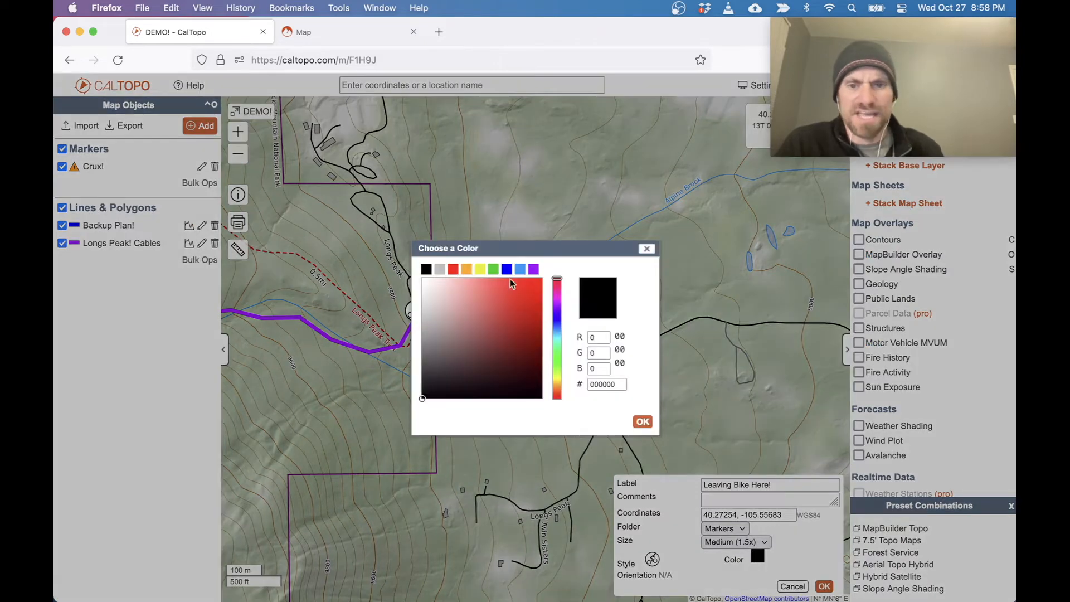
pyautogui.click(455, 271)
pyautogui.click(722, 529)
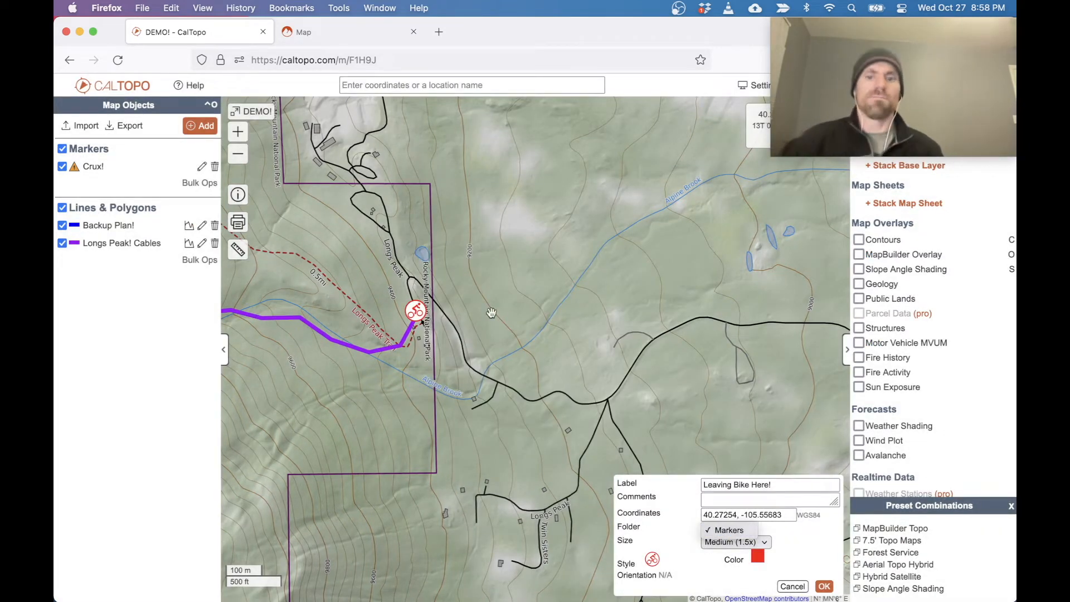
pyautogui.click(422, 309)
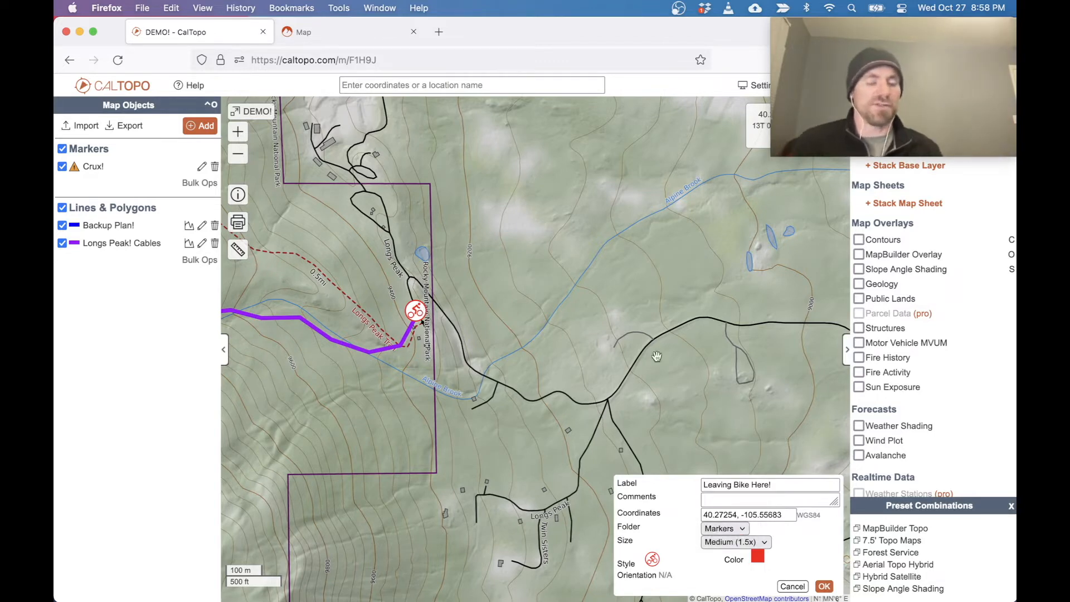
pyautogui.click(824, 585)
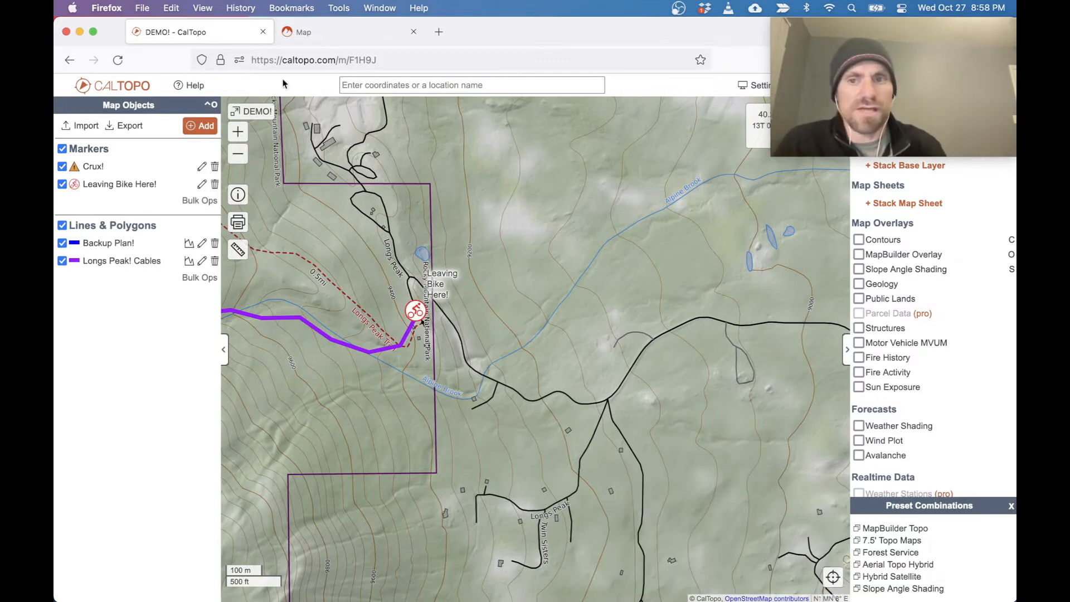
pyautogui.click(238, 155)
pyautogui.click(238, 155)
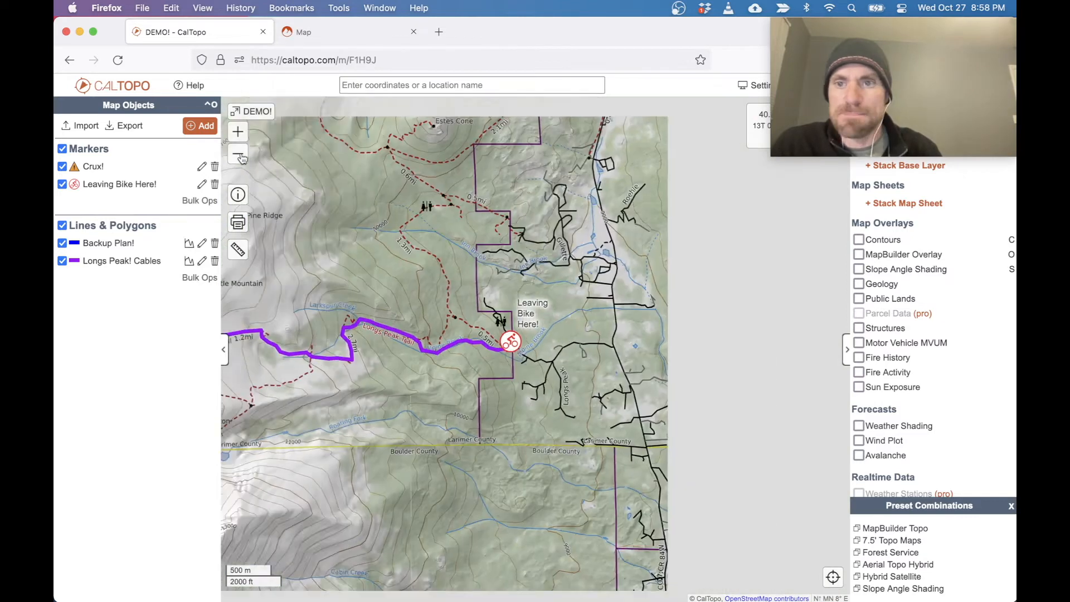
pyautogui.click(238, 155)
pyautogui.moveTo(346, 206); pyautogui.dragTo(428, 203)
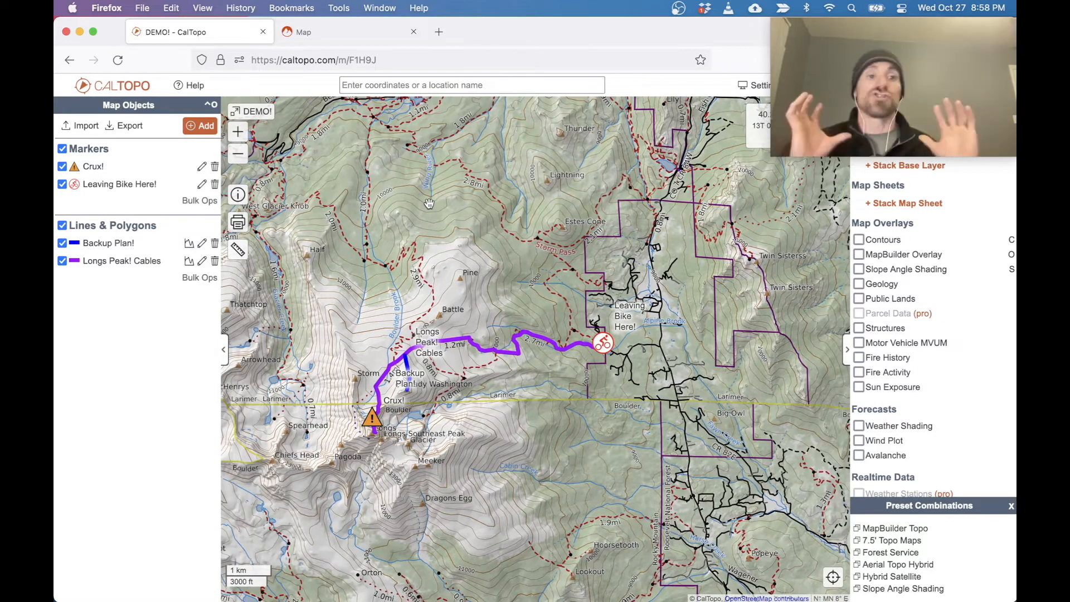
pyautogui.click(409, 61)
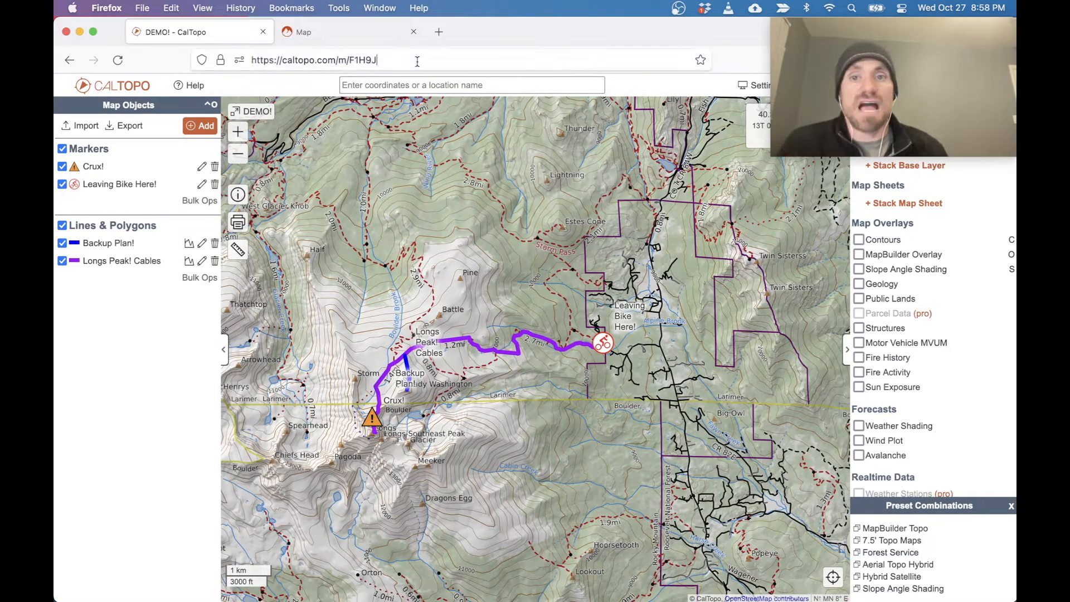
pyautogui.click(202, 365)
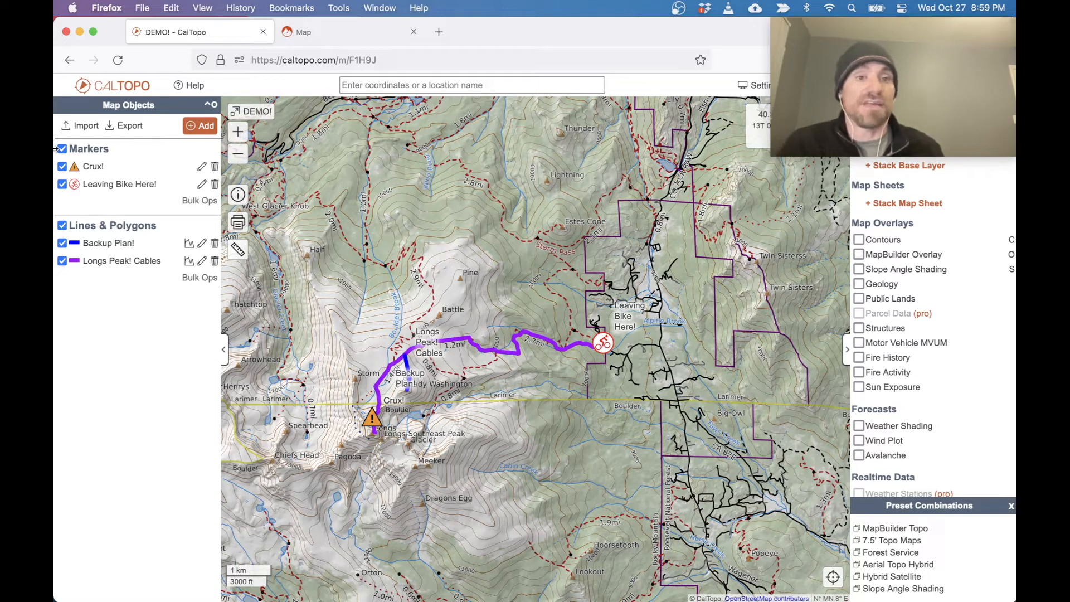
# Export all markers and lines in GPX (handheld GPSs) format and save the file DEMO_.gpx.
pyautogui.click(131, 128)
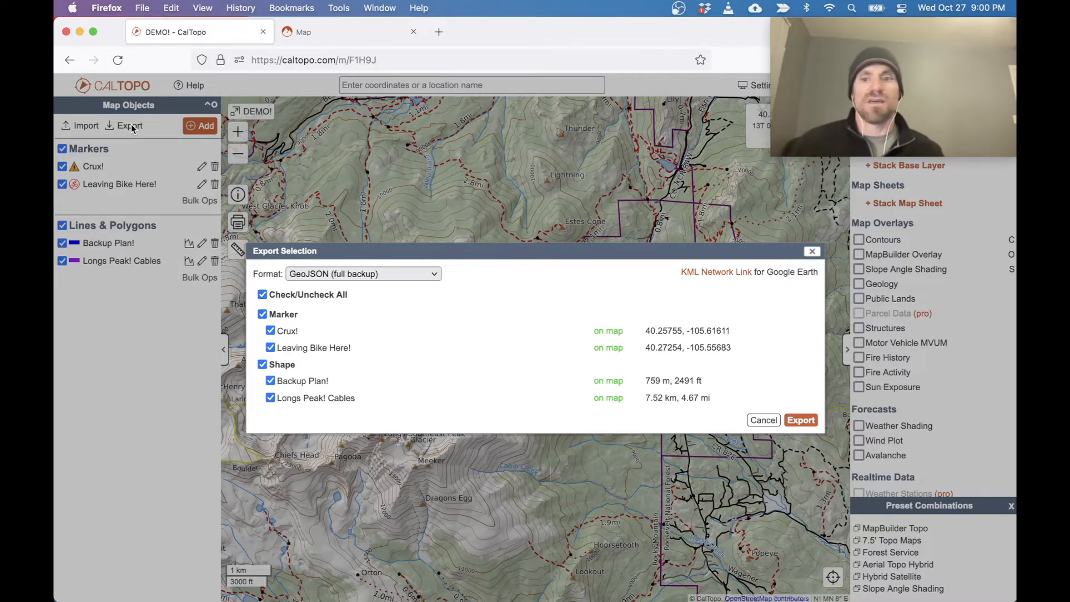
pyautogui.click(337, 278)
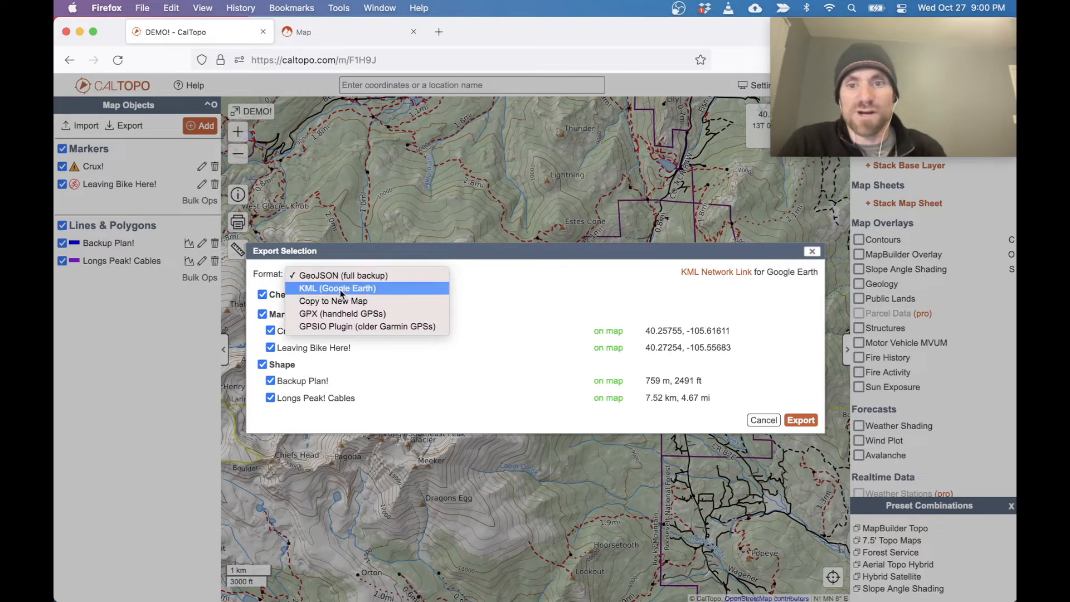
pyautogui.click(344, 315)
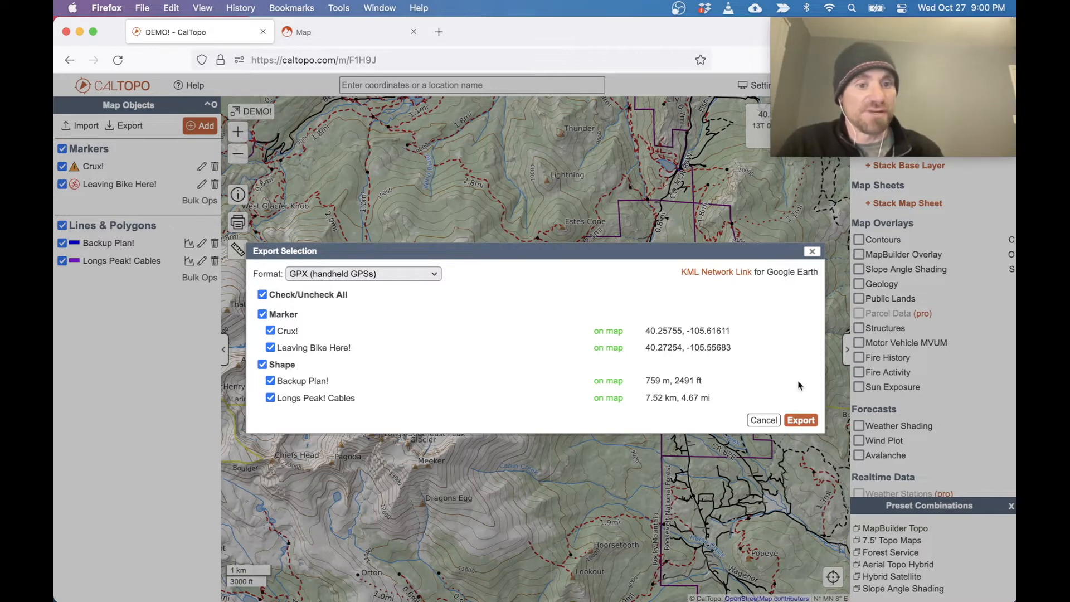
pyautogui.click(800, 421)
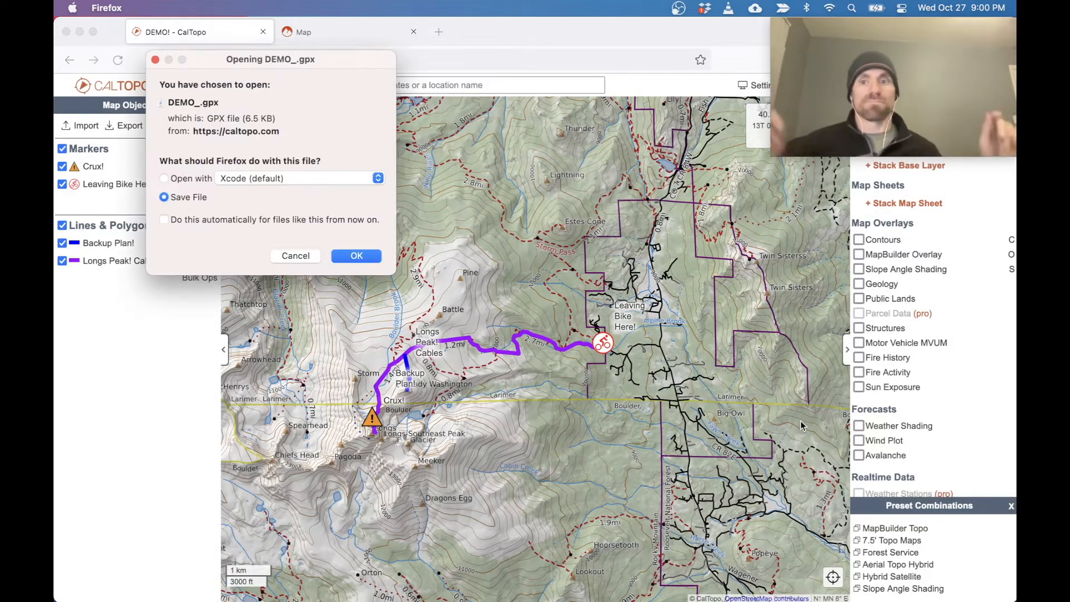
pyautogui.click(356, 256)
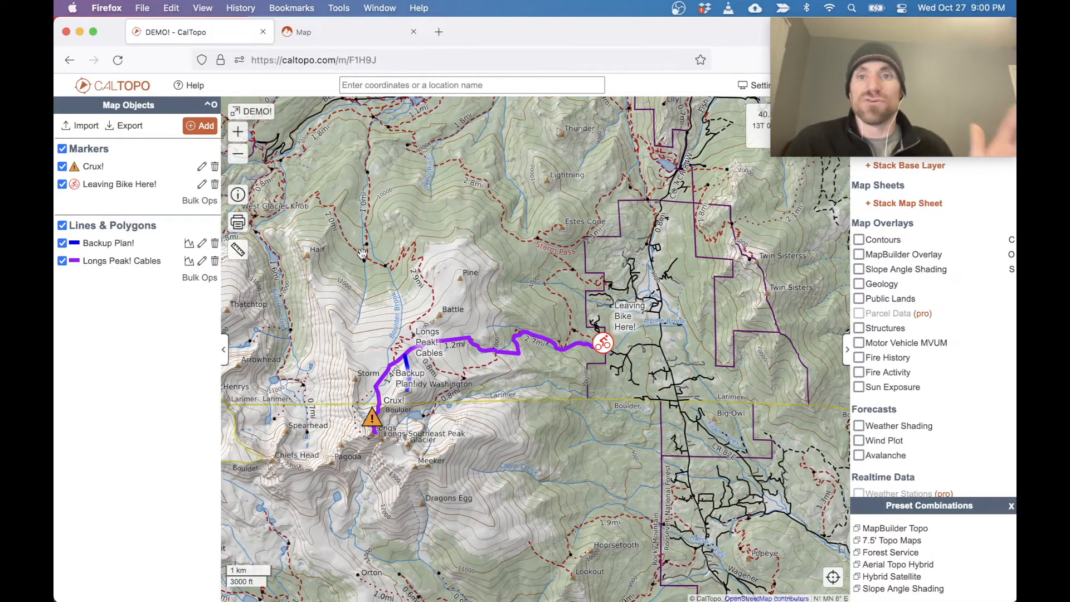
# Switch to Garmin Explore and set up a GPX import that brings lines in as routes and adds items only to the library.
pyautogui.click(323, 32)
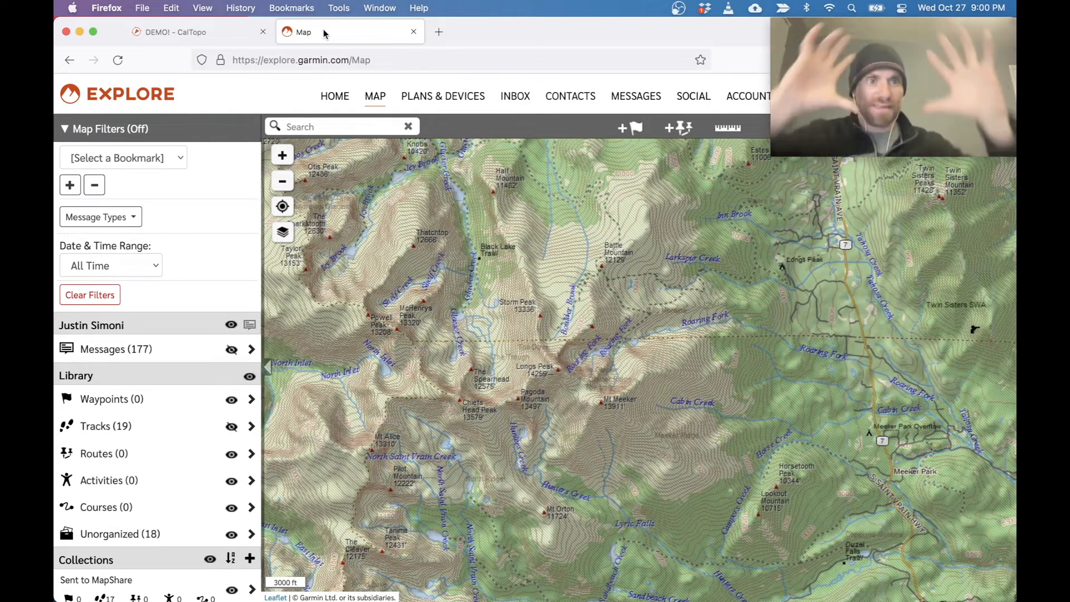
pyautogui.moveTo(879, 78); pyautogui.dragTo(864, 520)
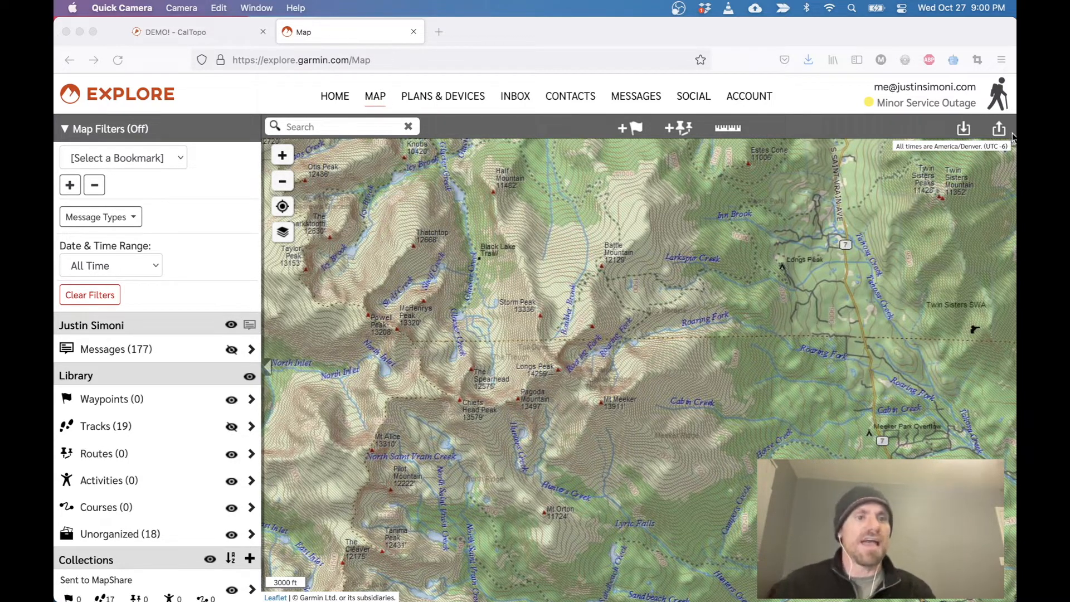
pyautogui.click(897, 132)
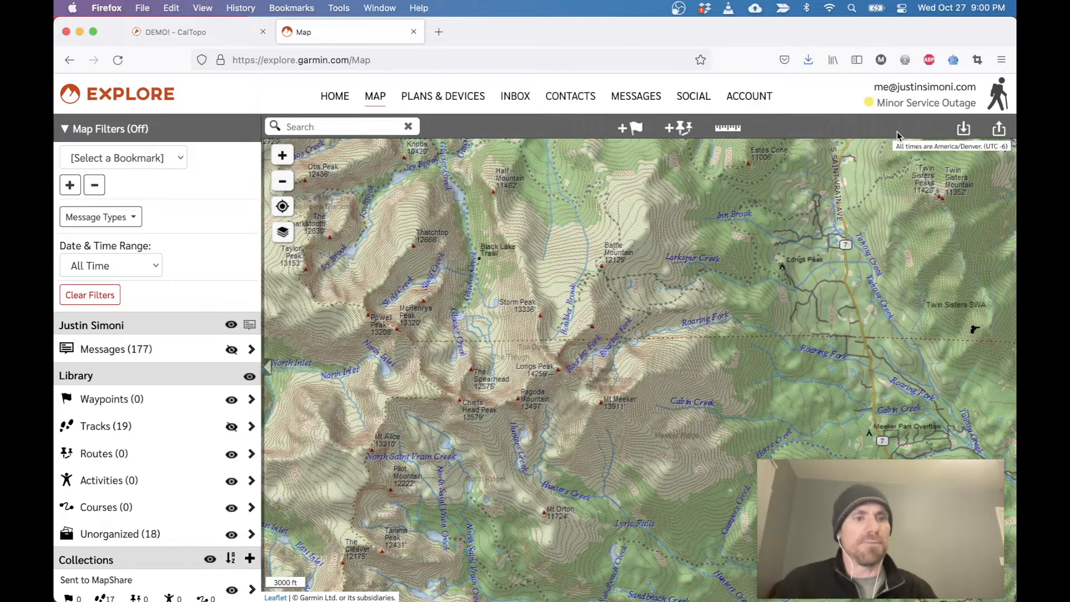
pyautogui.click(963, 130)
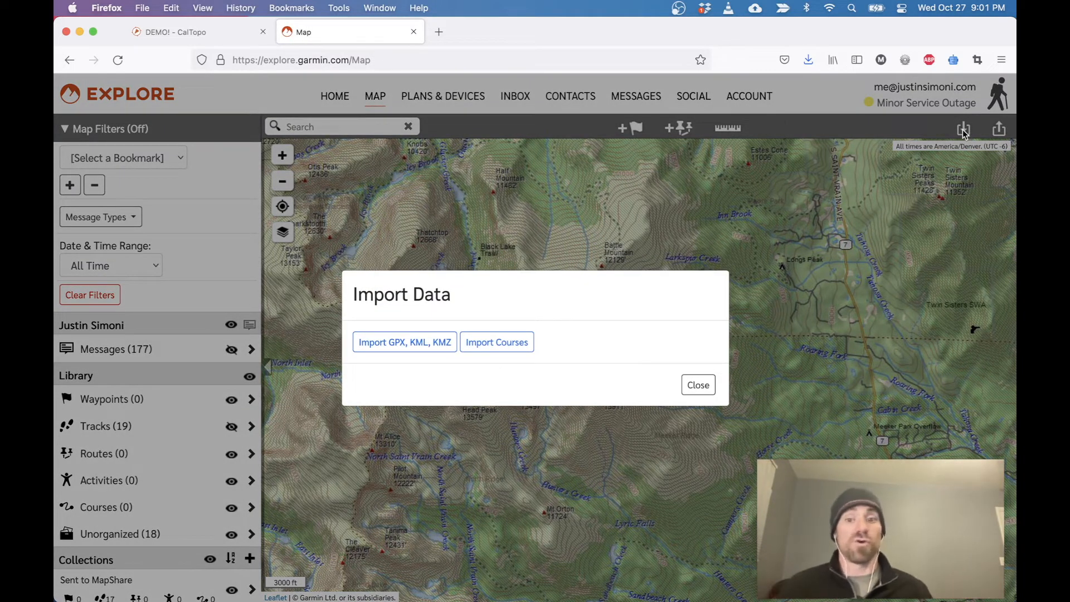
pyautogui.click(399, 345)
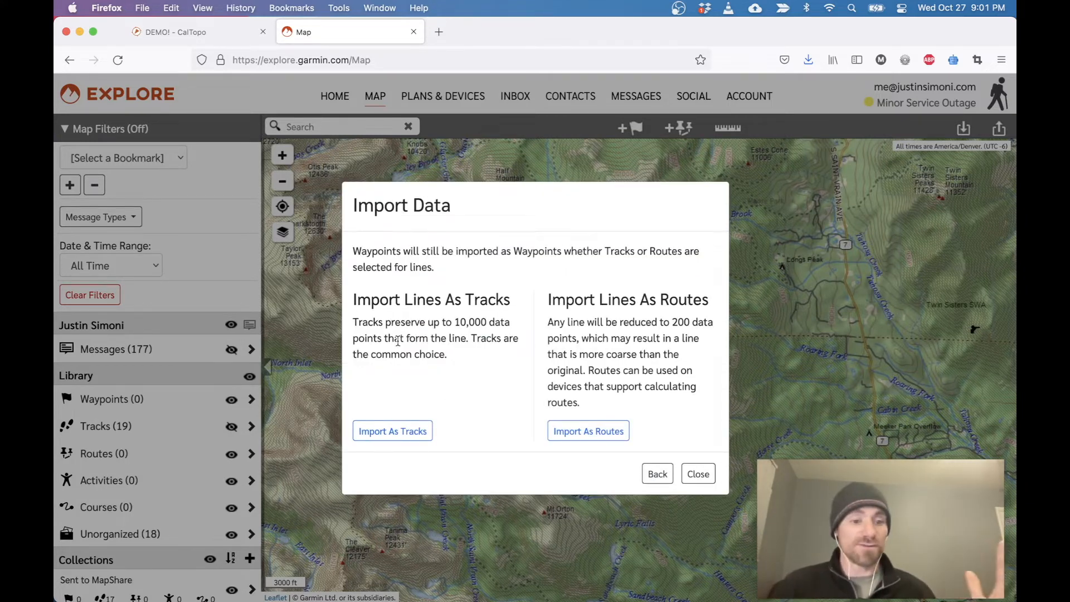
pyautogui.click(602, 434)
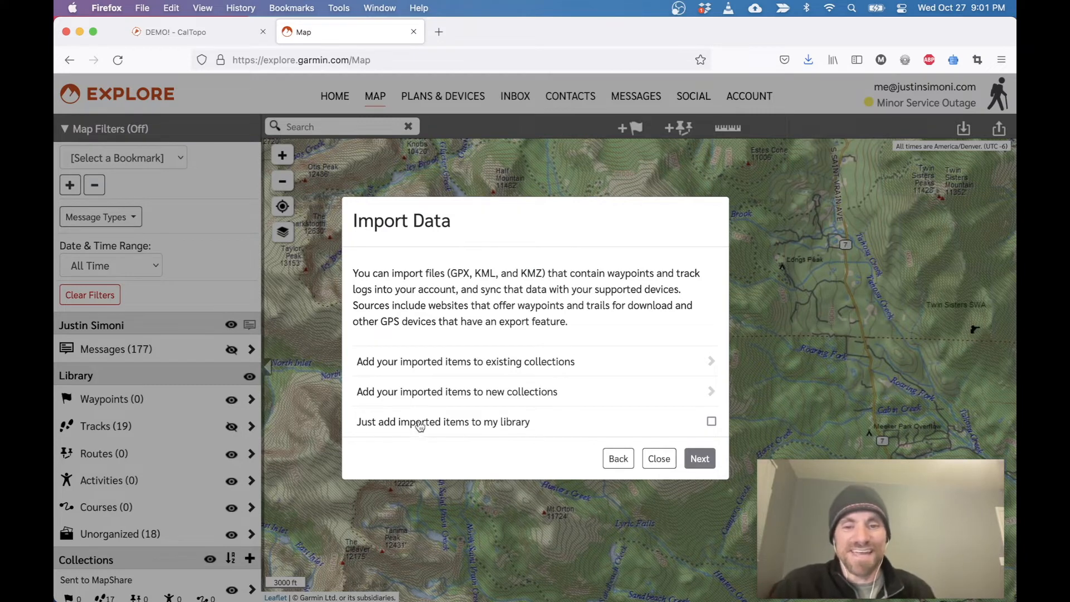
pyautogui.click(711, 422)
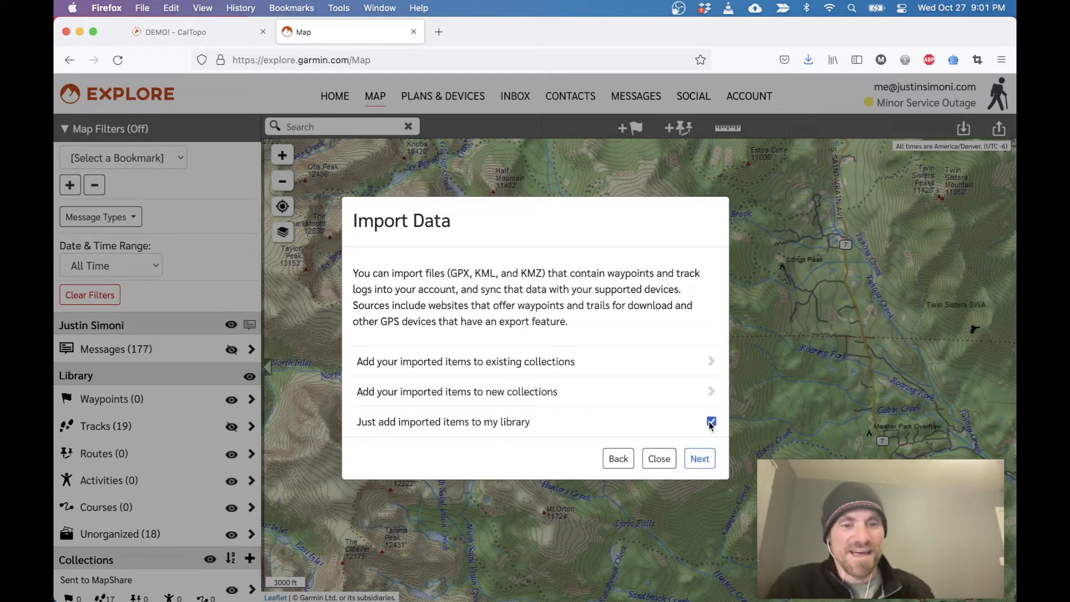
pyautogui.click(700, 459)
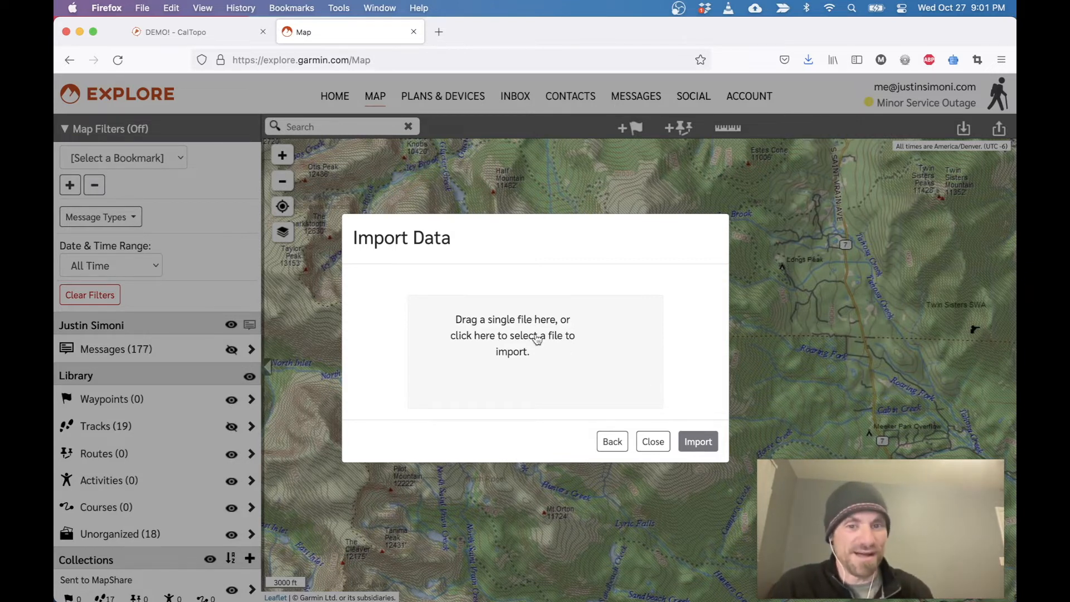
# Choose DEMO_.gpx from the Downloads folder and import it.
pyautogui.click(510, 368)
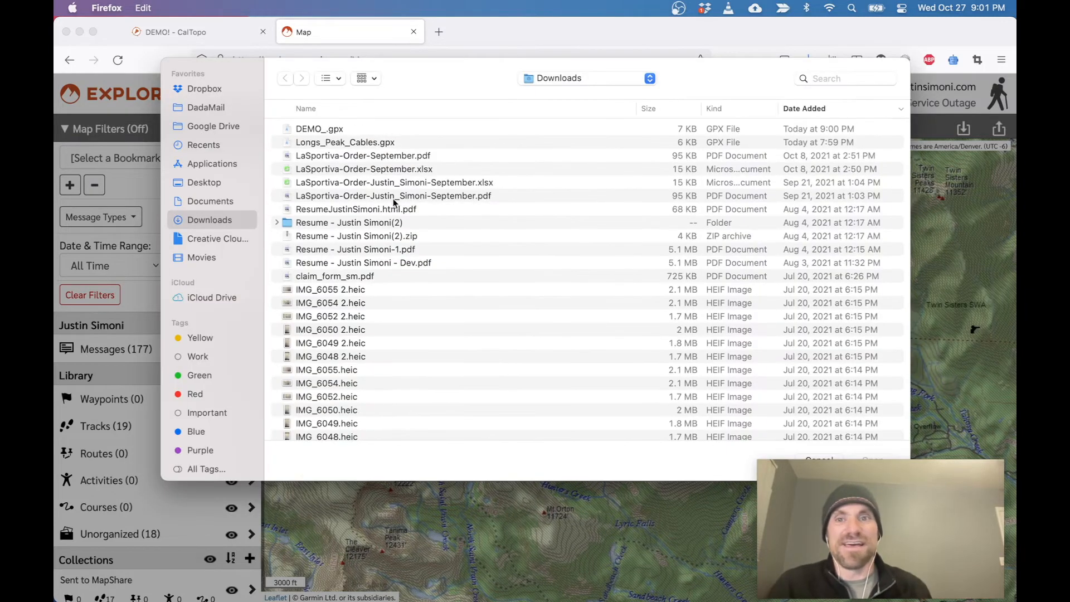
pyautogui.click(304, 128)
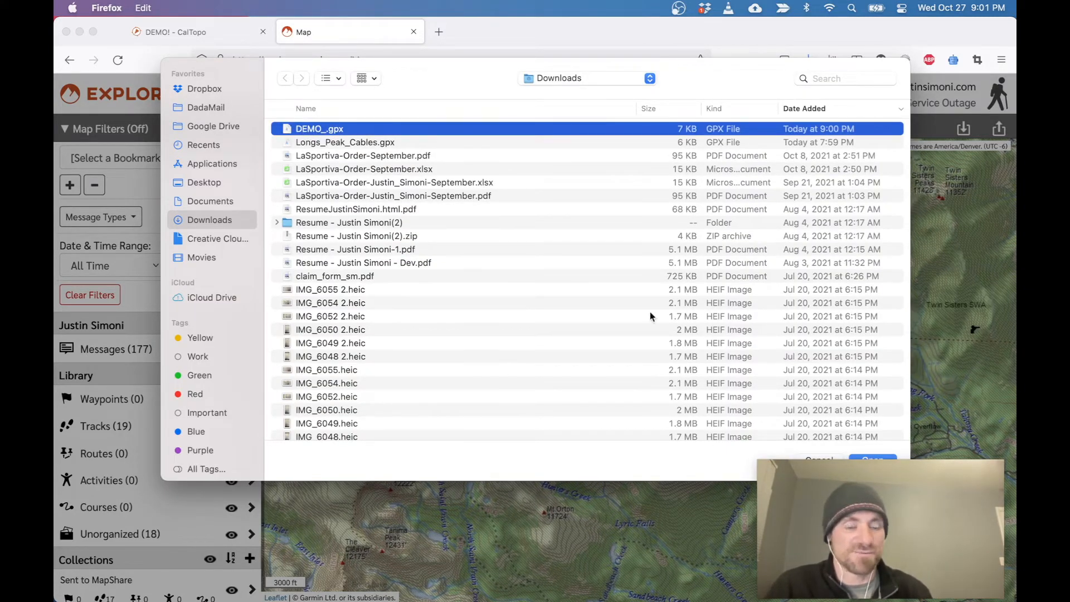
pyautogui.moveTo(850, 479); pyautogui.dragTo(666, 504)
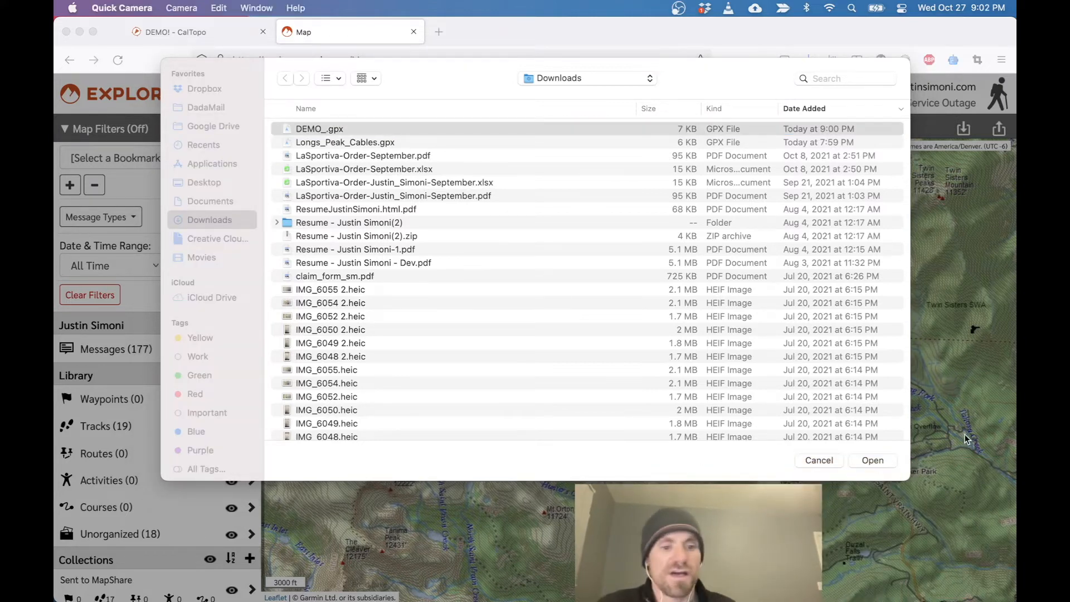
pyautogui.click(874, 462)
pyautogui.moveTo(699, 529); pyautogui.dragTo(875, 494)
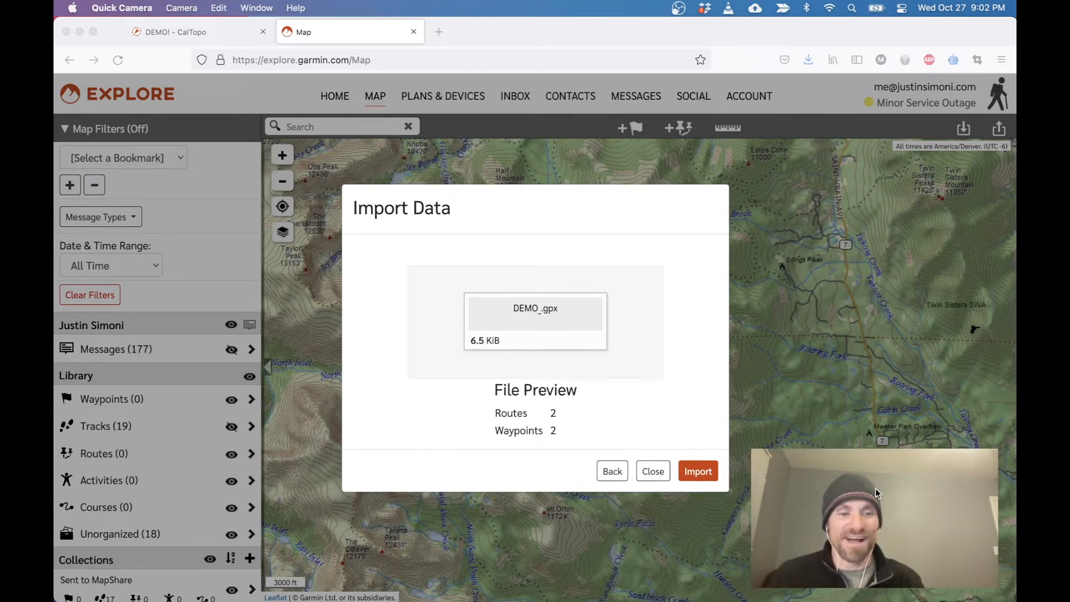
pyautogui.click(706, 475)
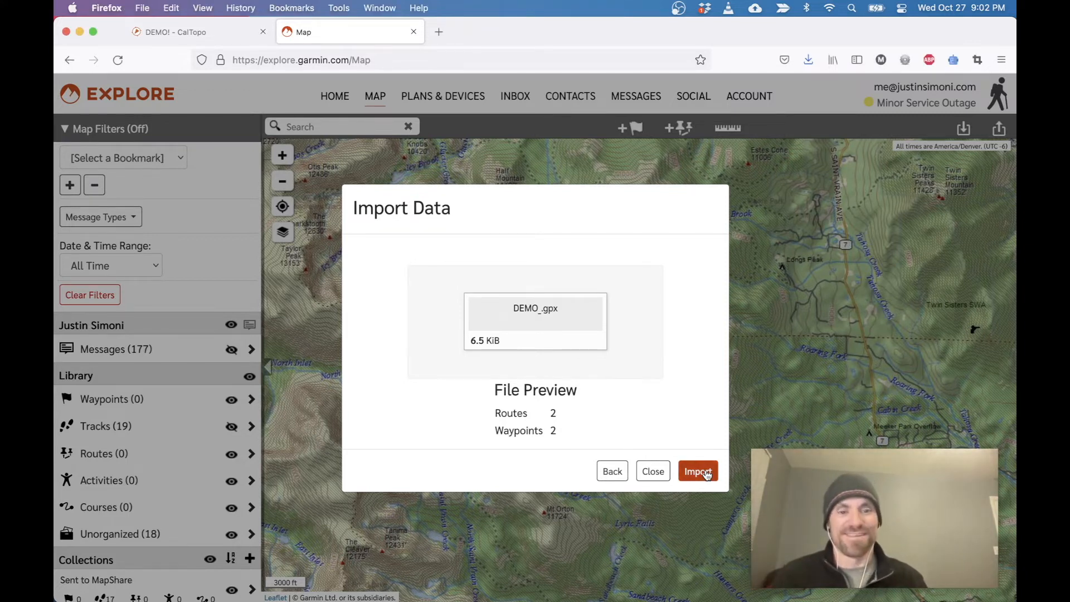
pyautogui.click(707, 475)
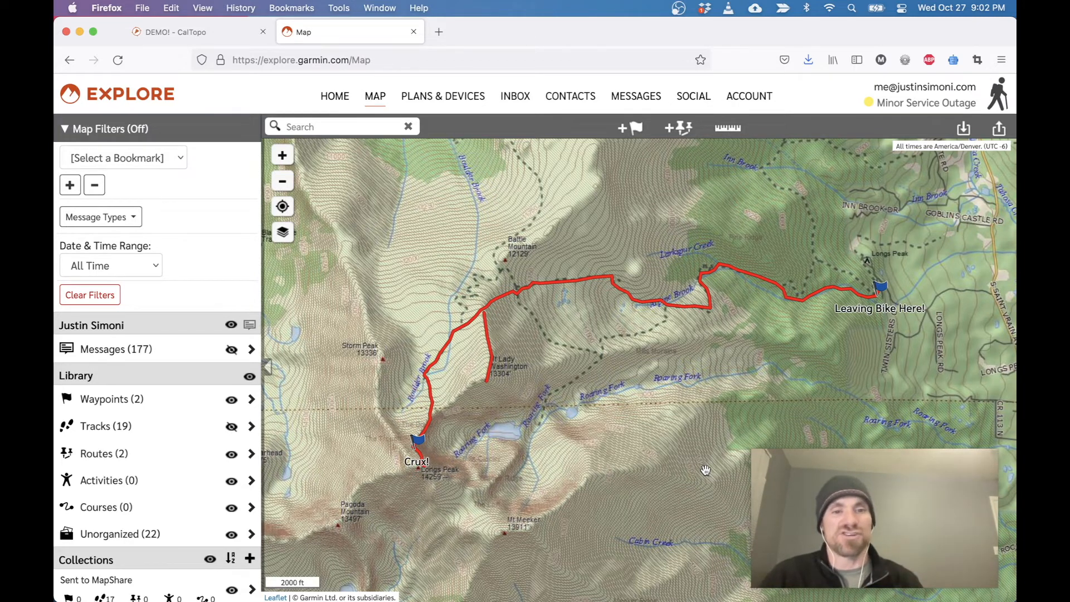
# Examine the imported routes near the Crux! waypoint and check the long route's details.
pyautogui.moveTo(749, 318)
pyautogui.mouseDown()
pyautogui.moveTo(712, 316)
pyautogui.moveTo(767, 326)
pyautogui.moveTo(761, 336)
pyautogui.mouseUp()
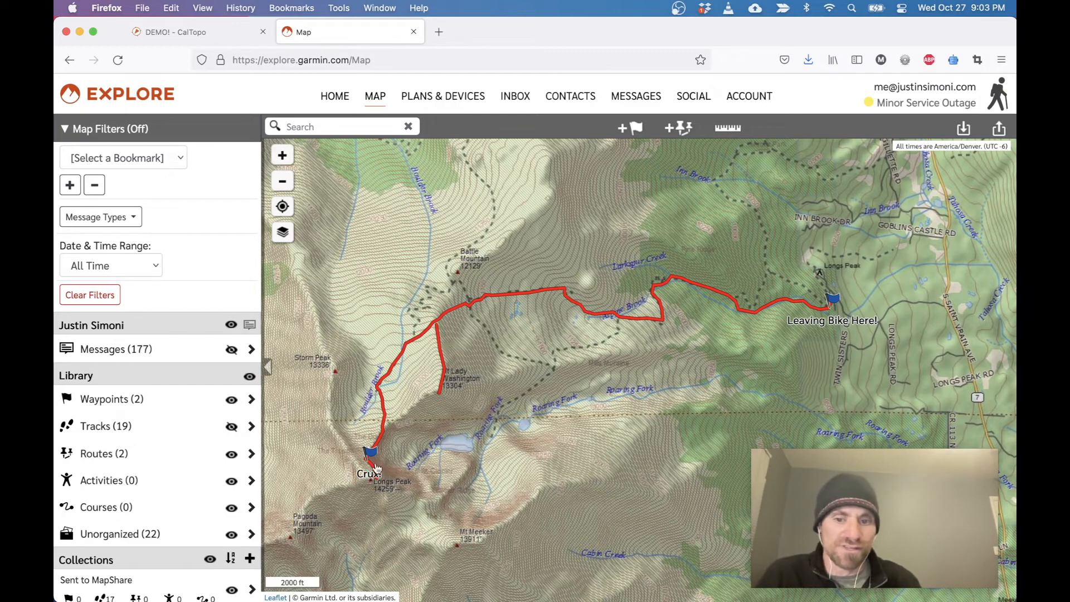
pyautogui.scroll(2, 440, 447)
pyautogui.moveTo(389, 478); pyautogui.dragTo(524, 467)
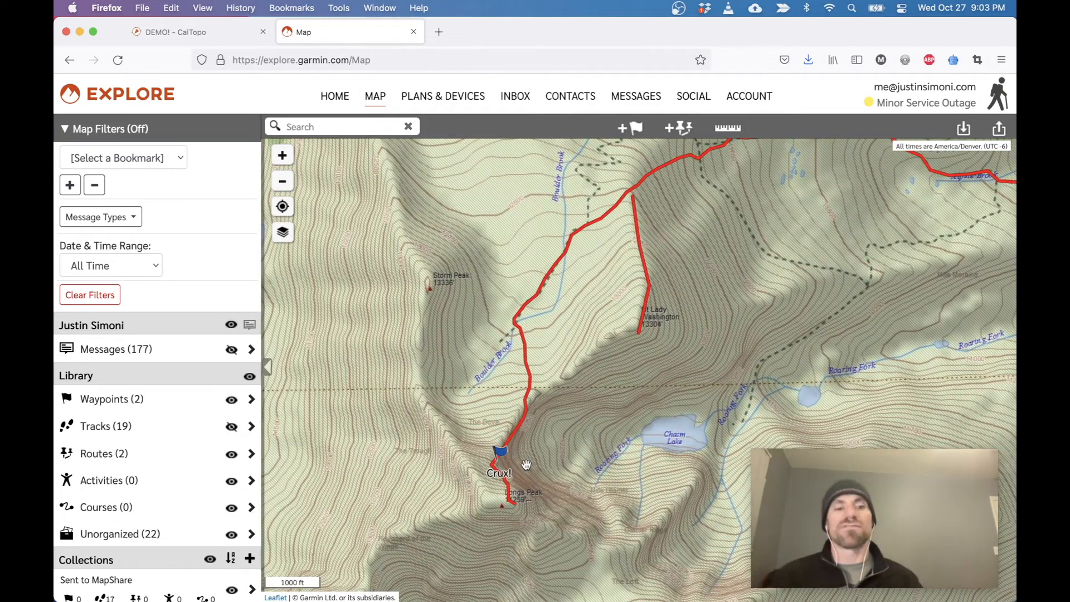
pyautogui.click(525, 311)
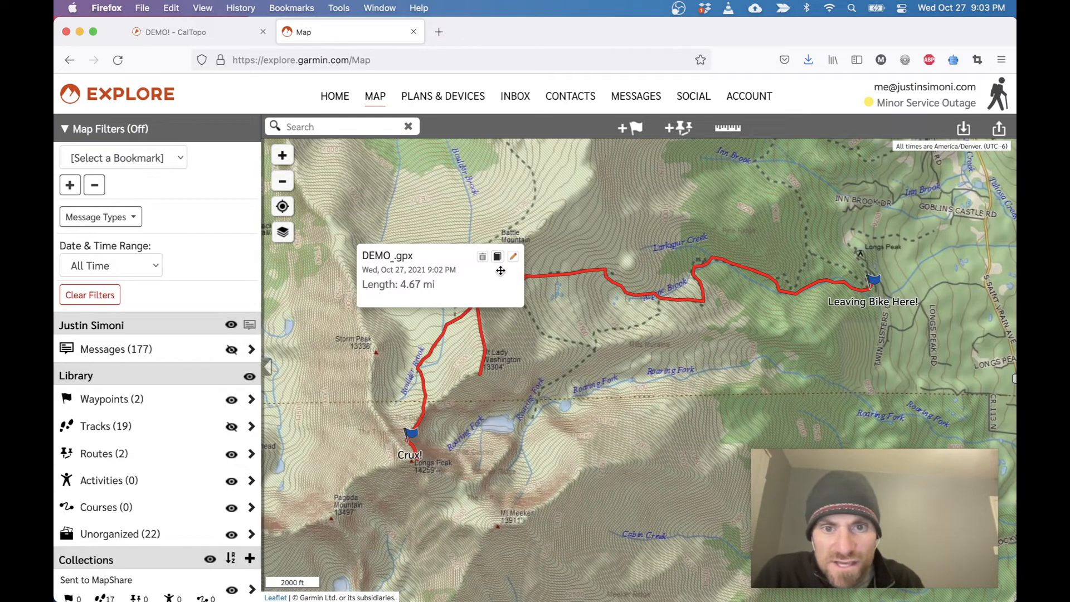
pyautogui.click(534, 321)
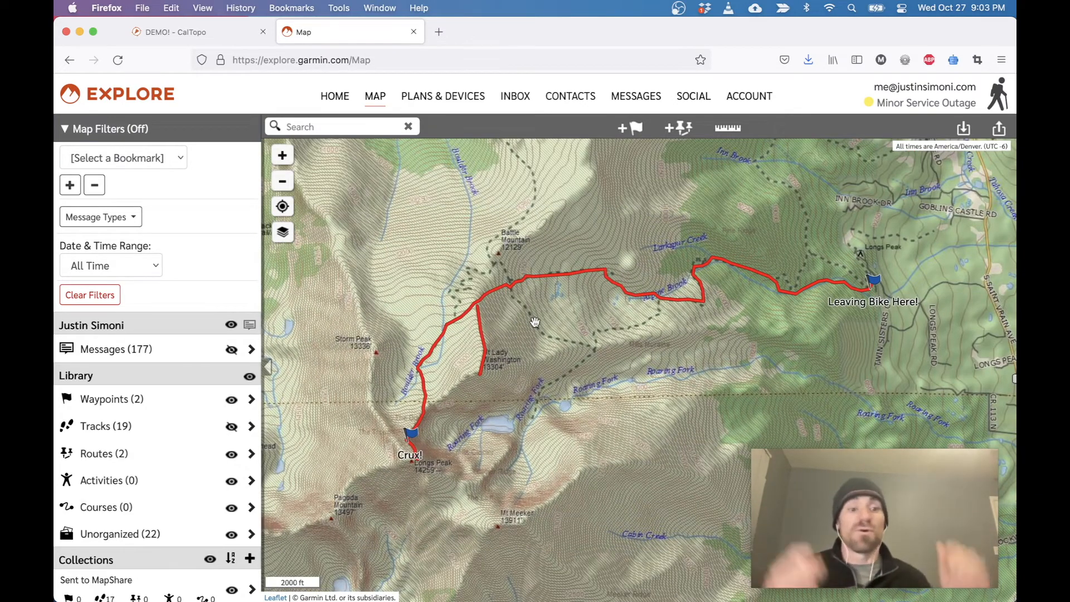